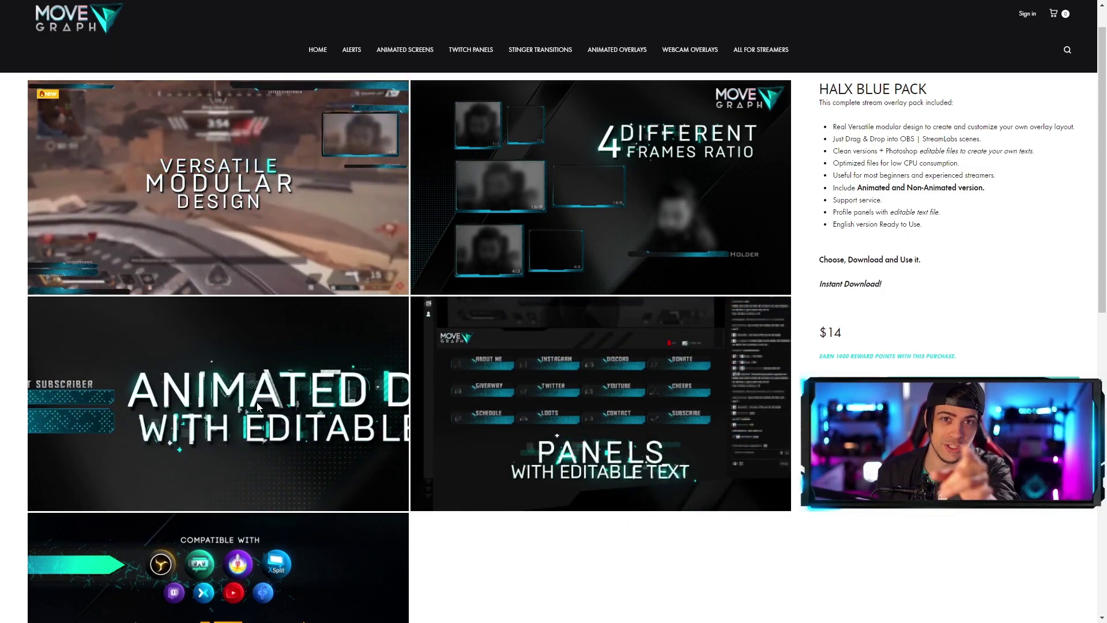
Step: Download the HALX Blue pack from Move Graph as MG_Stream_Pack_HALX_Blue.zip onto the desktop
mouse_move(53, 286)
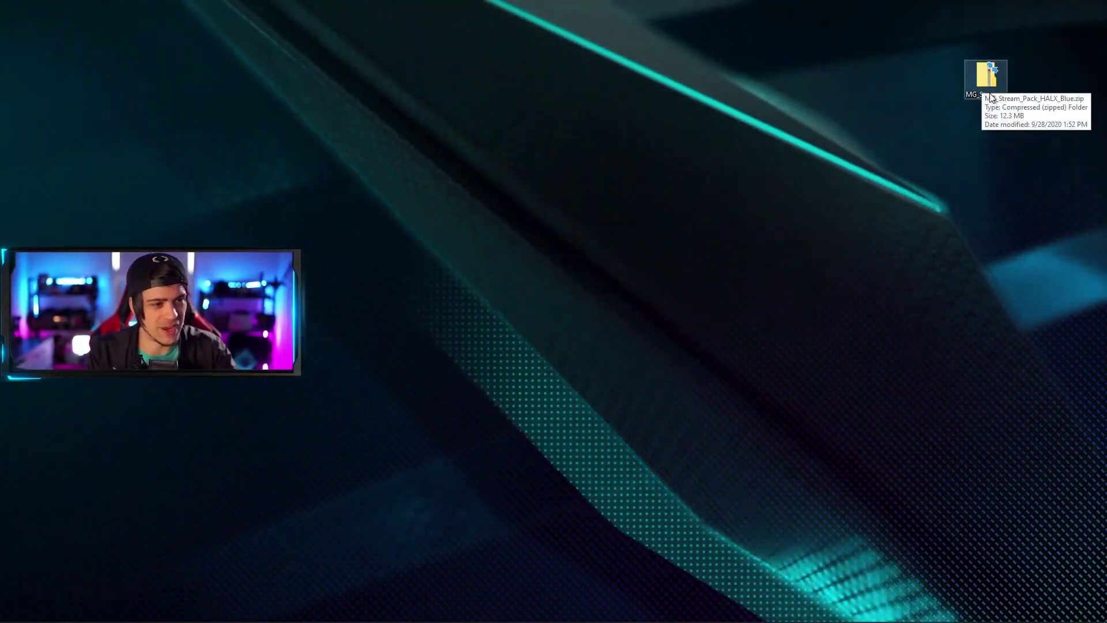
Step: Extract MG_Stream_Pack_HALX_Blue.zip with 7-Zip Extract Here and move the extracted folder
right_click(1001, 78)
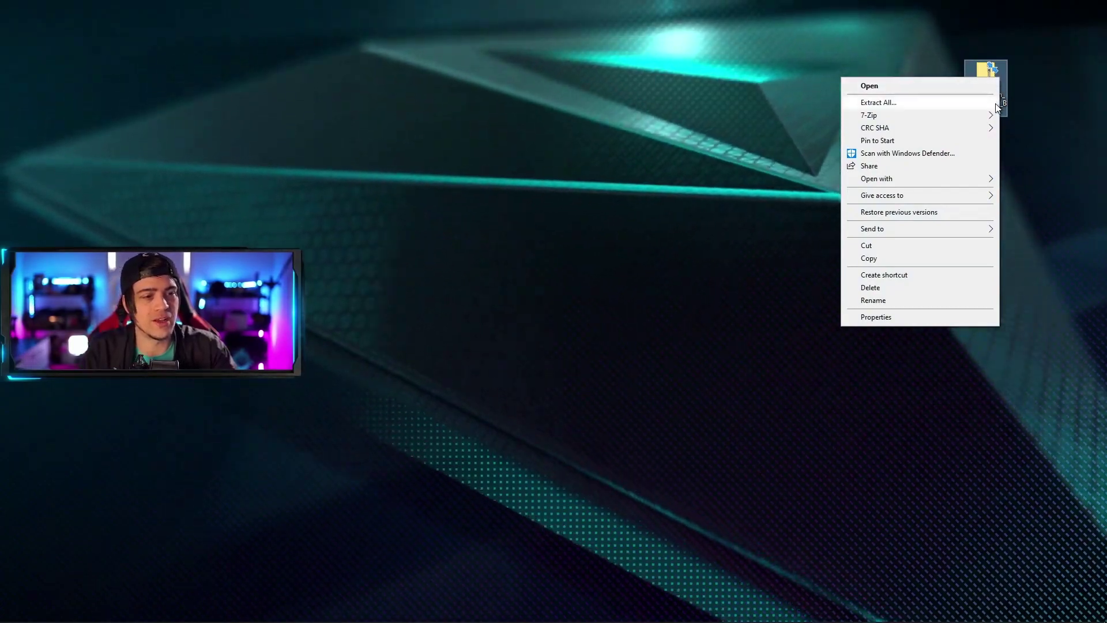
mouse_move(970, 114)
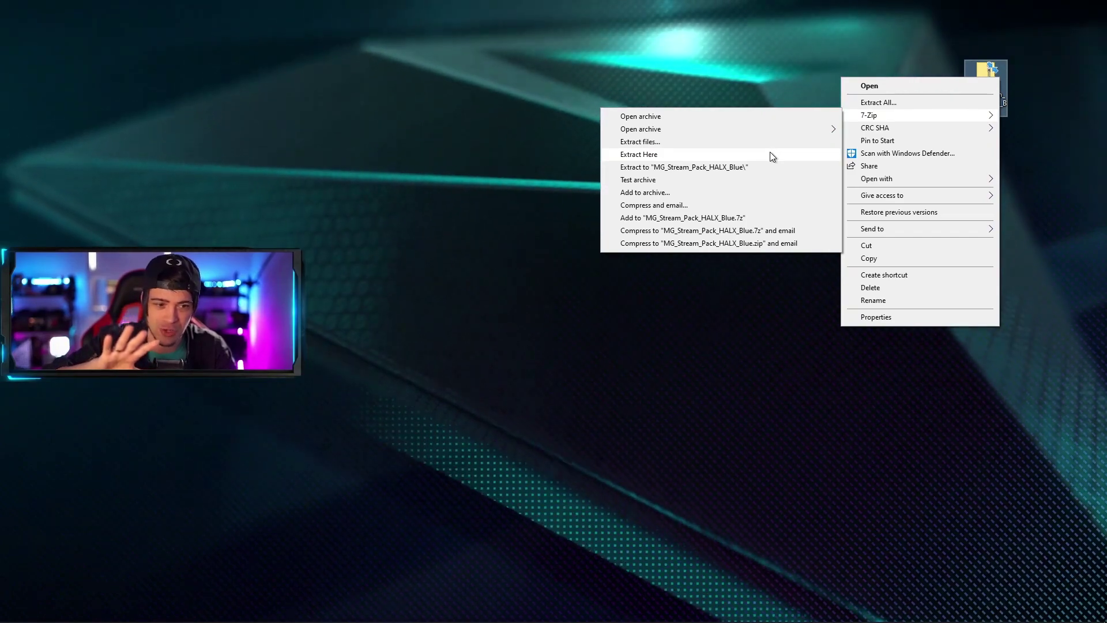
click(770, 153)
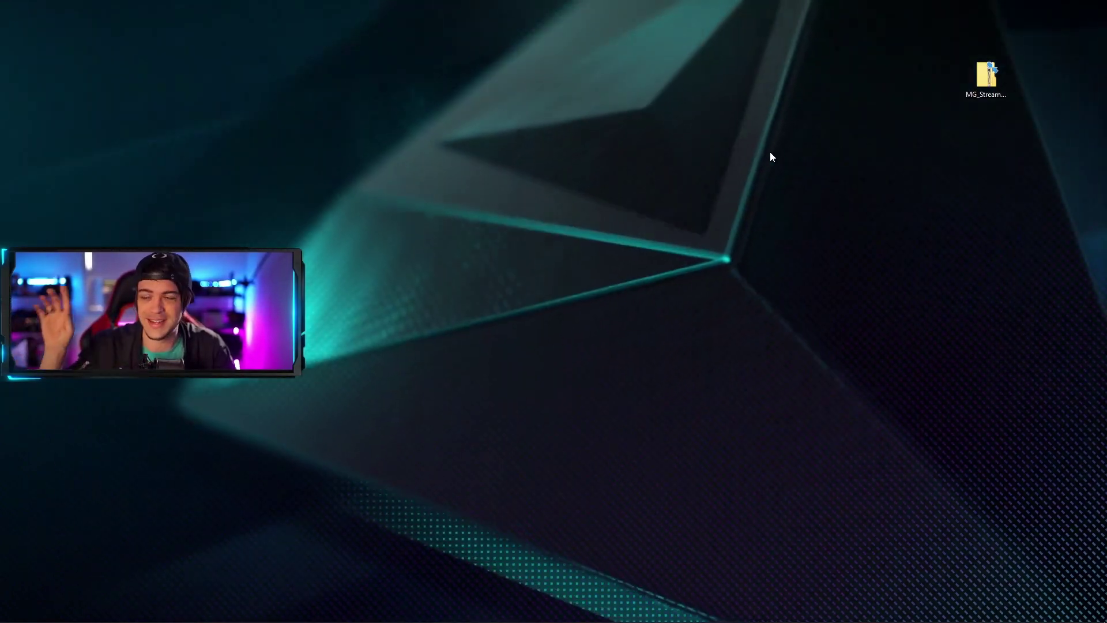
drag(33, 21, 944, 104)
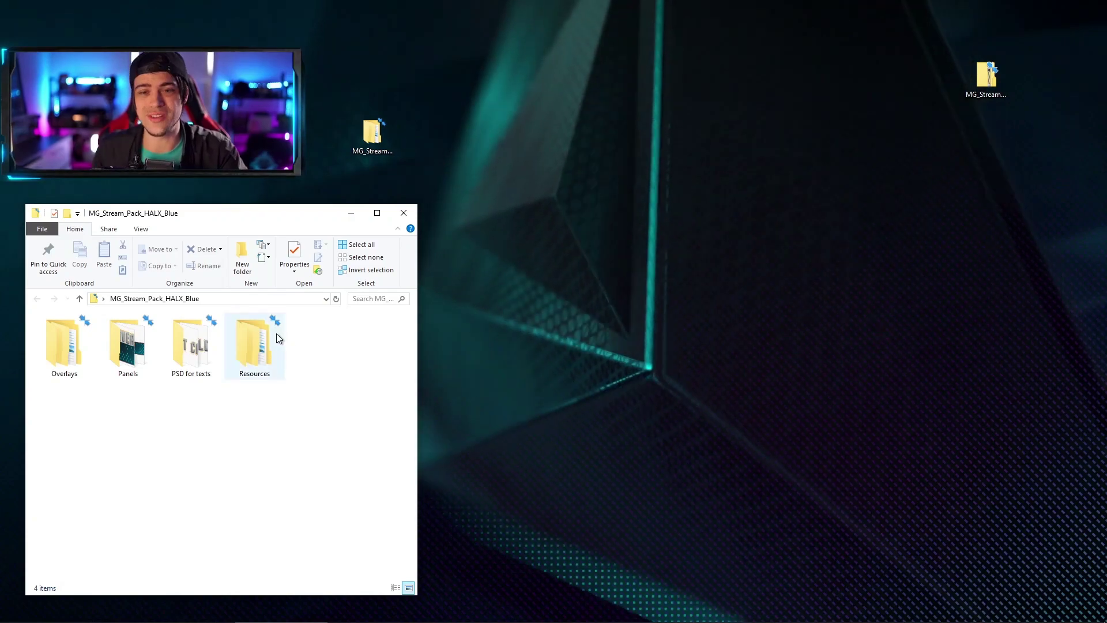
Step: Open Overlays > Animated and preview the MG_HALX_1-1_blue animation
mouse_move(274, 352)
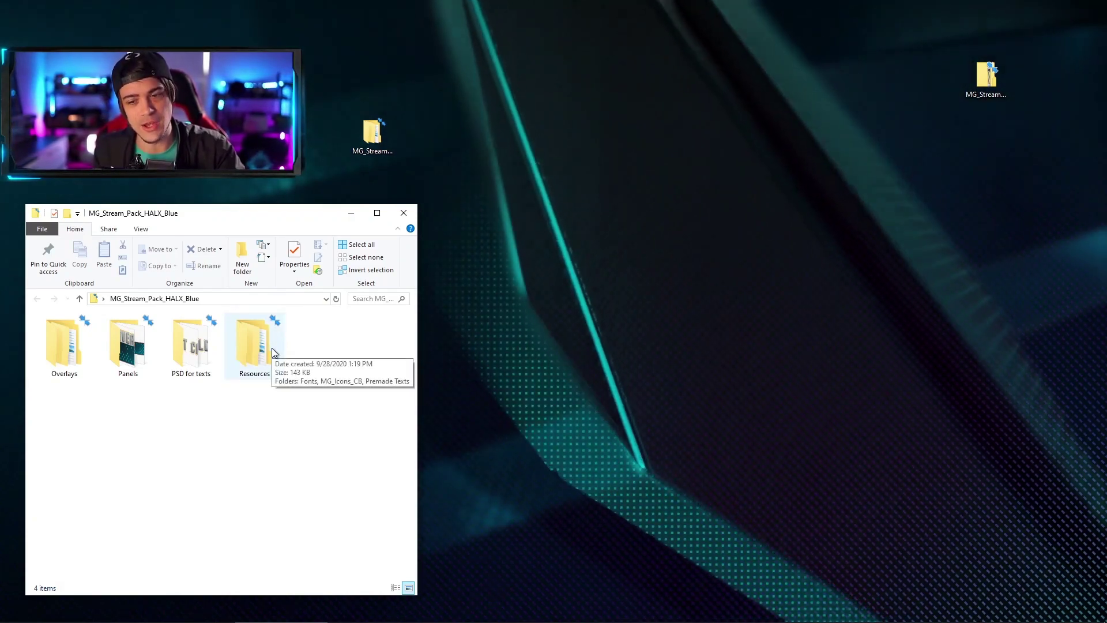
double_click(80, 363)
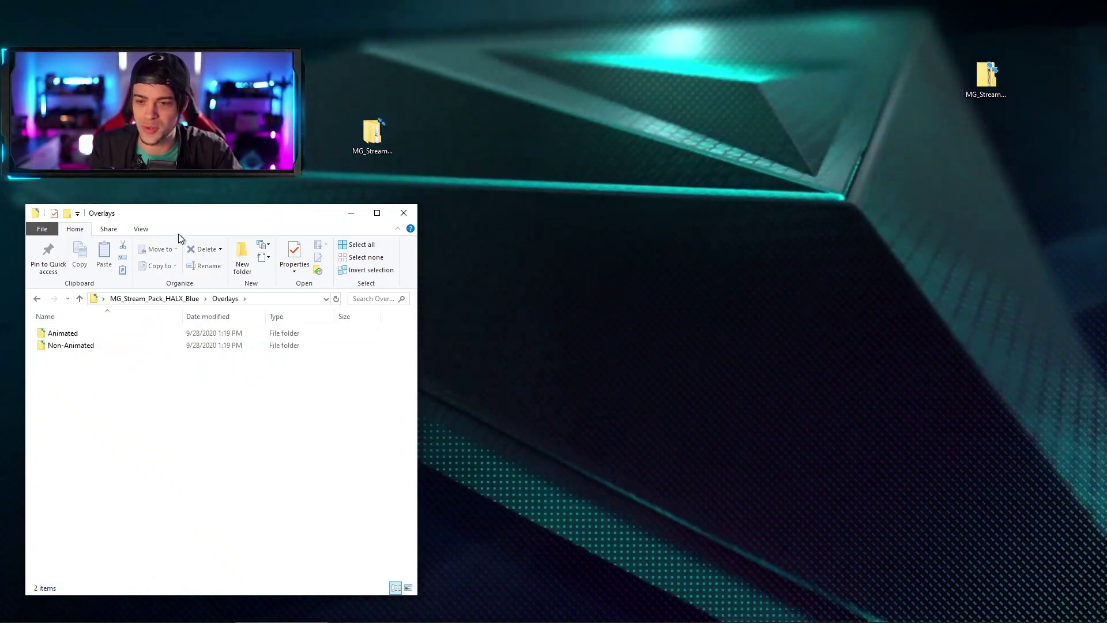
double_click(81, 333)
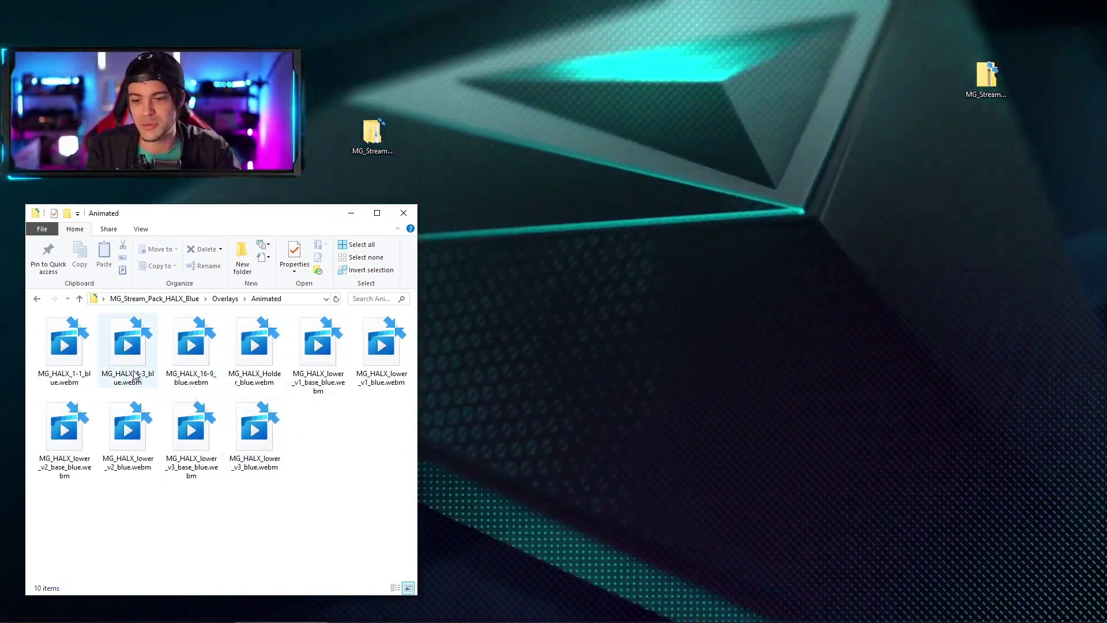
double_click(80, 361)
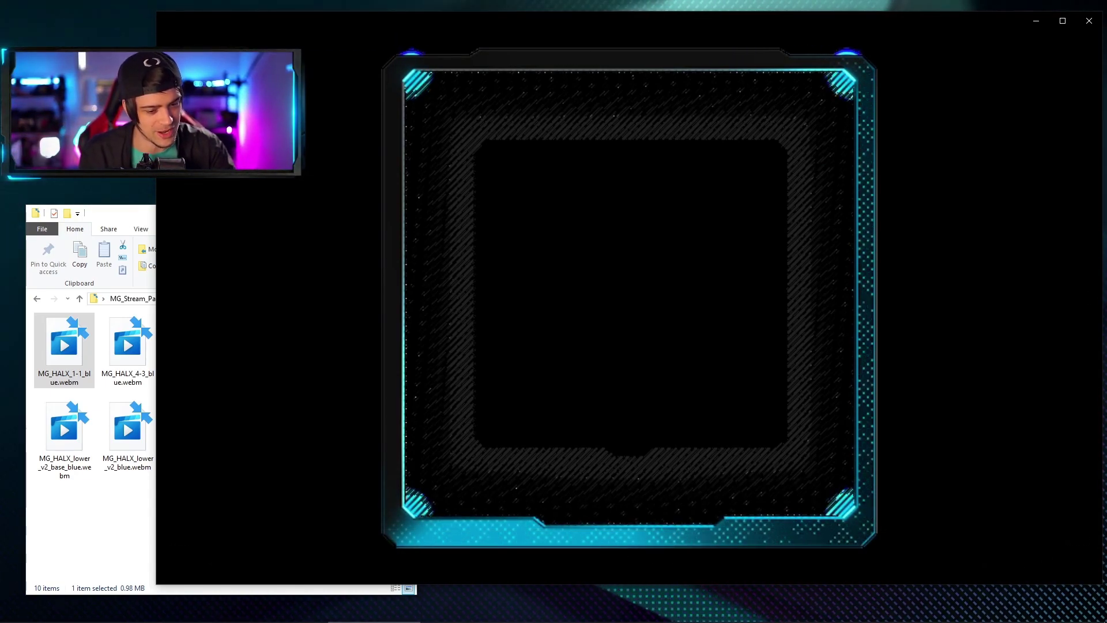
click(1089, 22)
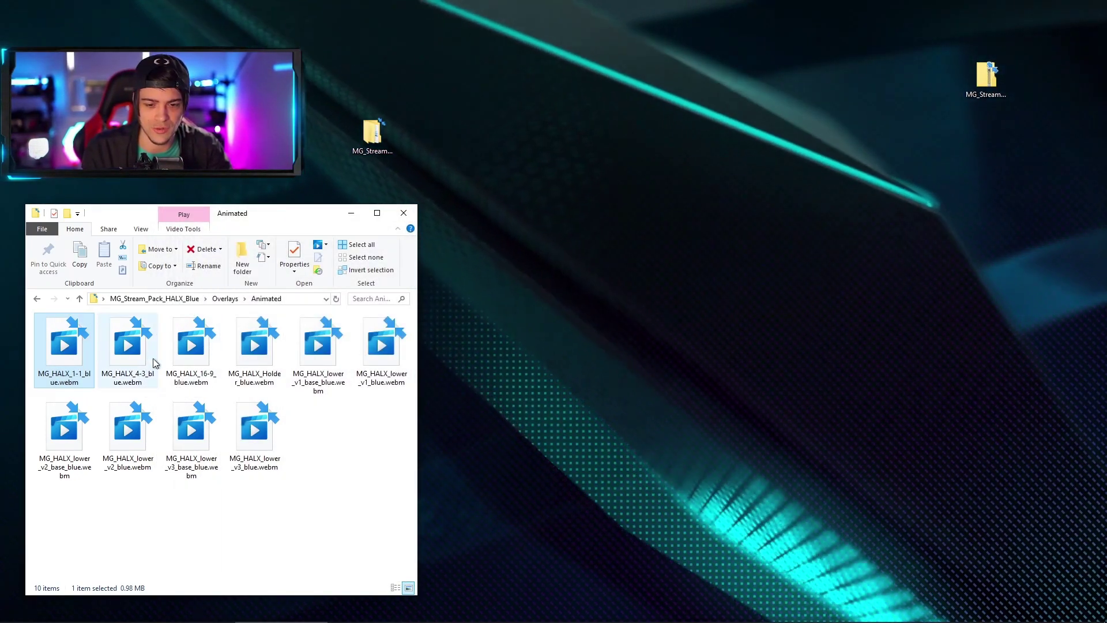
Step: Preview the MG_HALX_16-9_blue and MG_HALX_lower_v3_blue animations
double_click(192, 348)
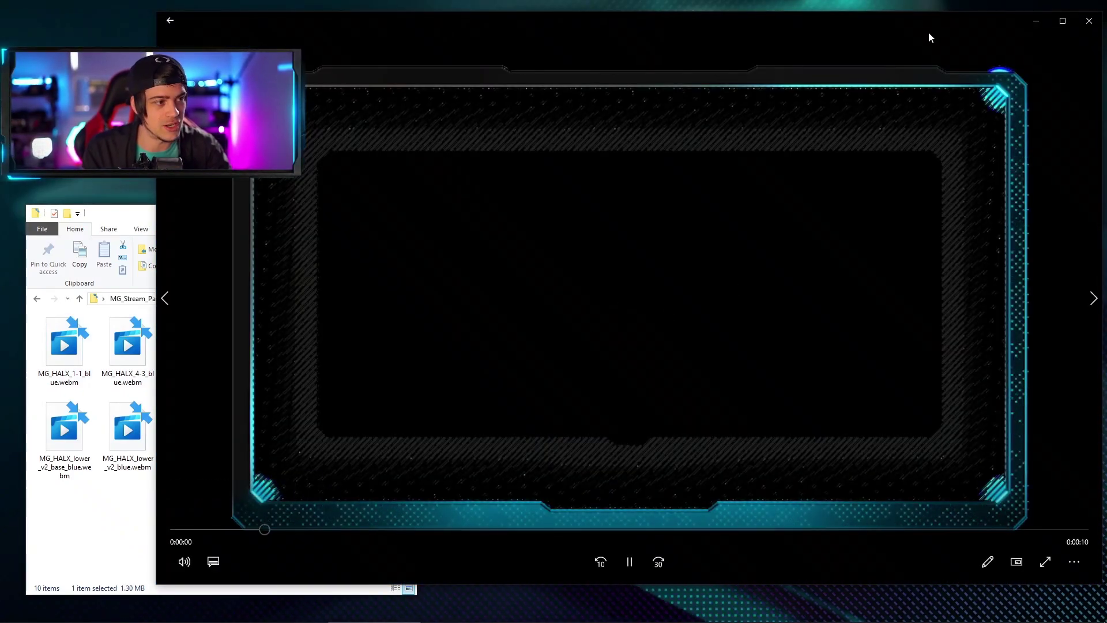
click(1089, 21)
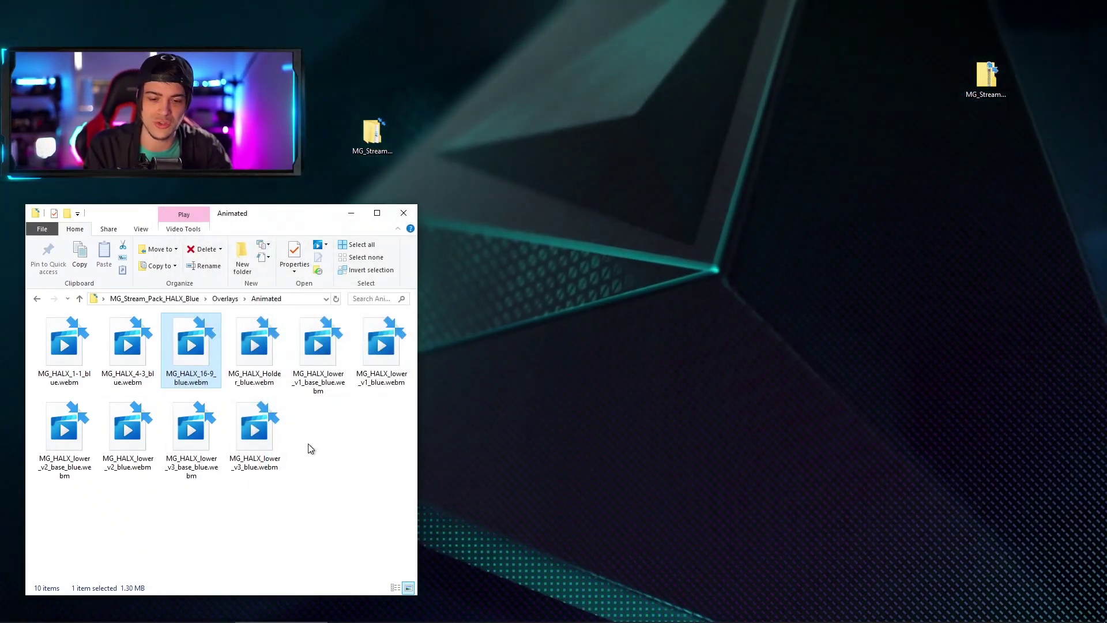
click(270, 442)
double_click(270, 442)
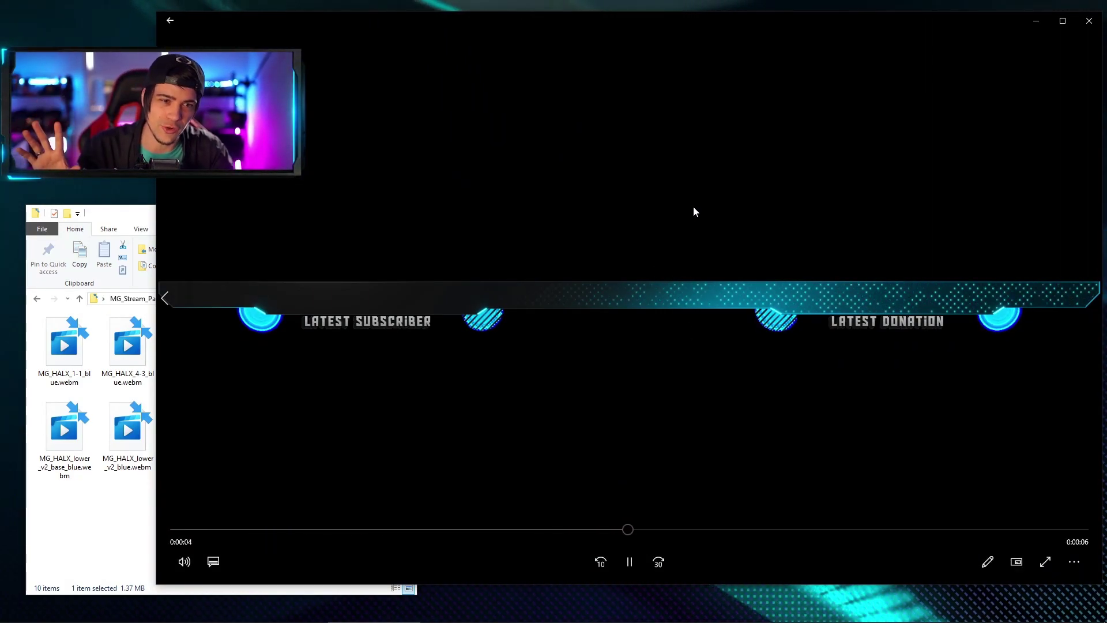
click(1086, 23)
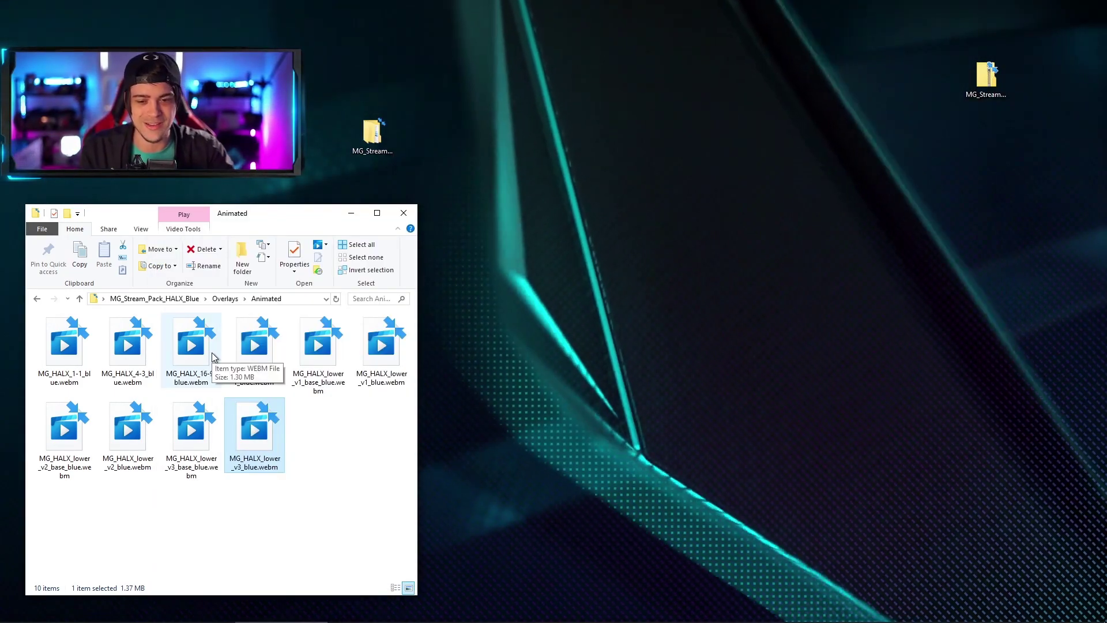
Step: View MG_HALX_Holder_blue.png, then browse the lower_v2_base, lower_v2 and lower_v3 PNGs in Photos before closing it
click(251, 395)
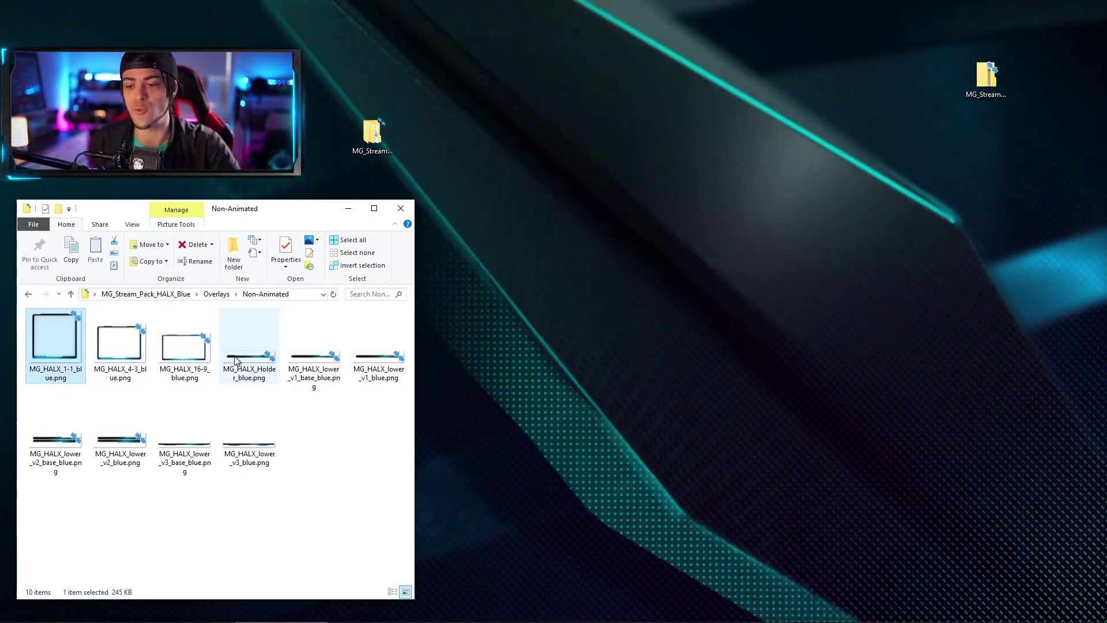
click(242, 359)
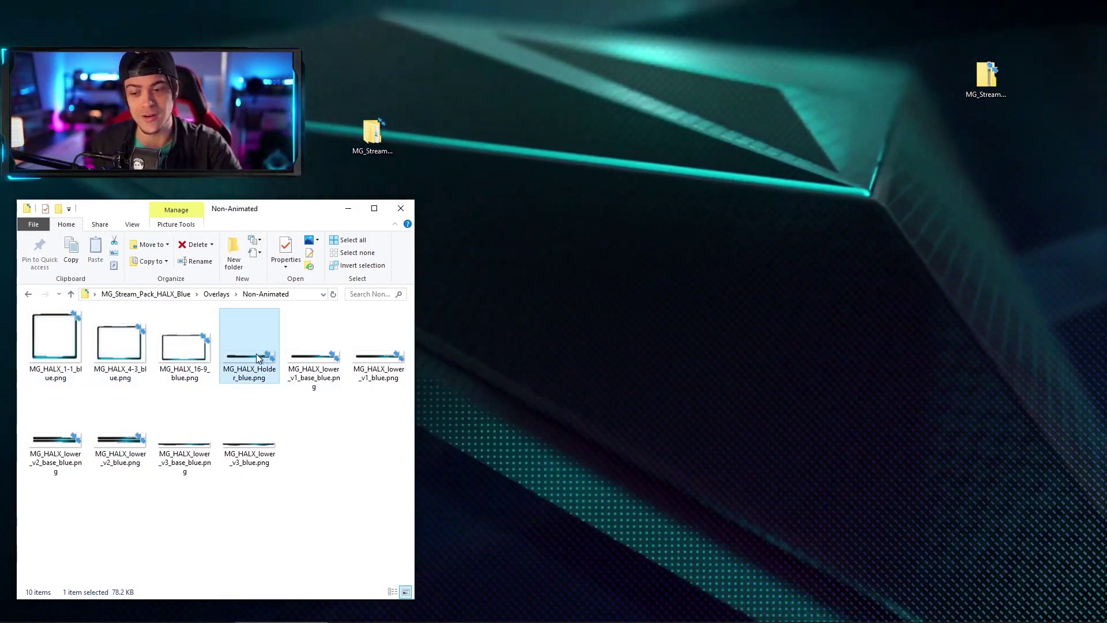
double_click(257, 357)
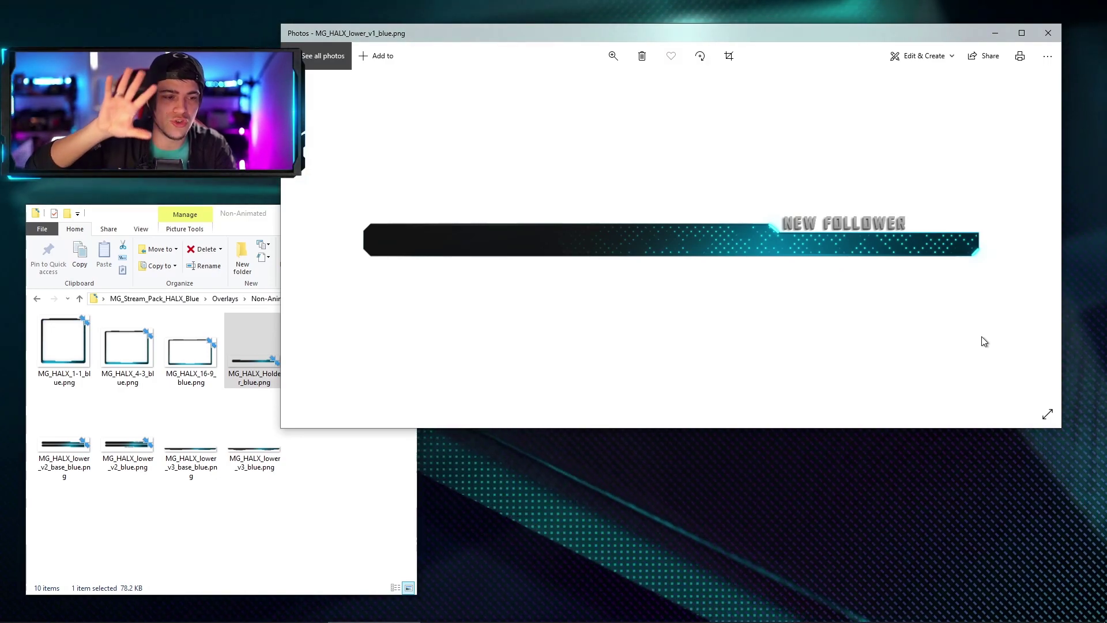
key(Right)
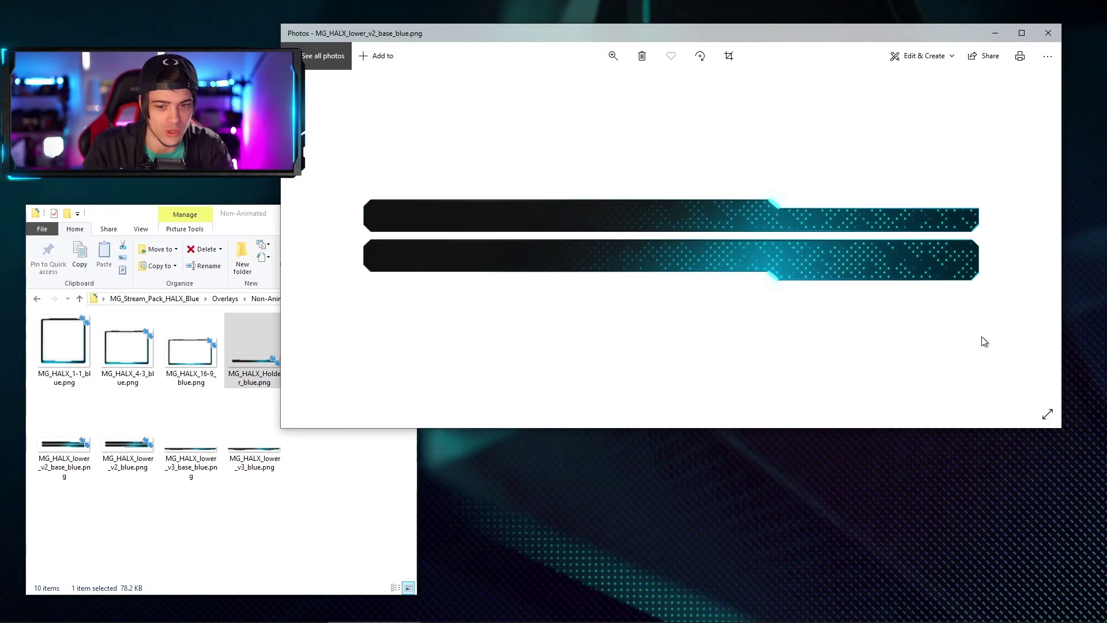
key(Right)
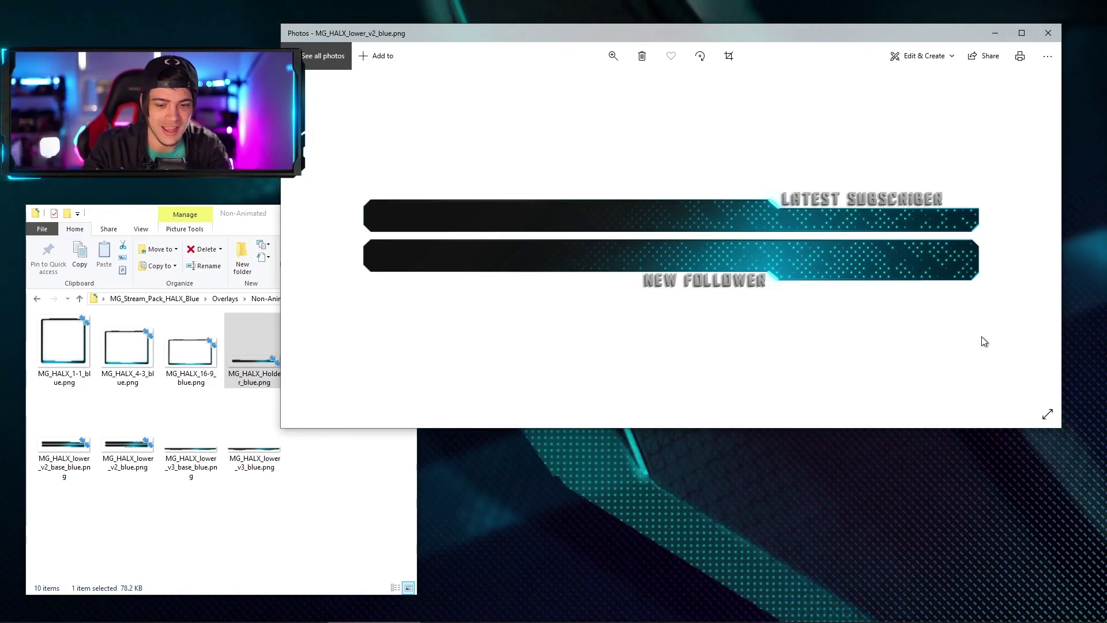
key(Right)
key(Right)
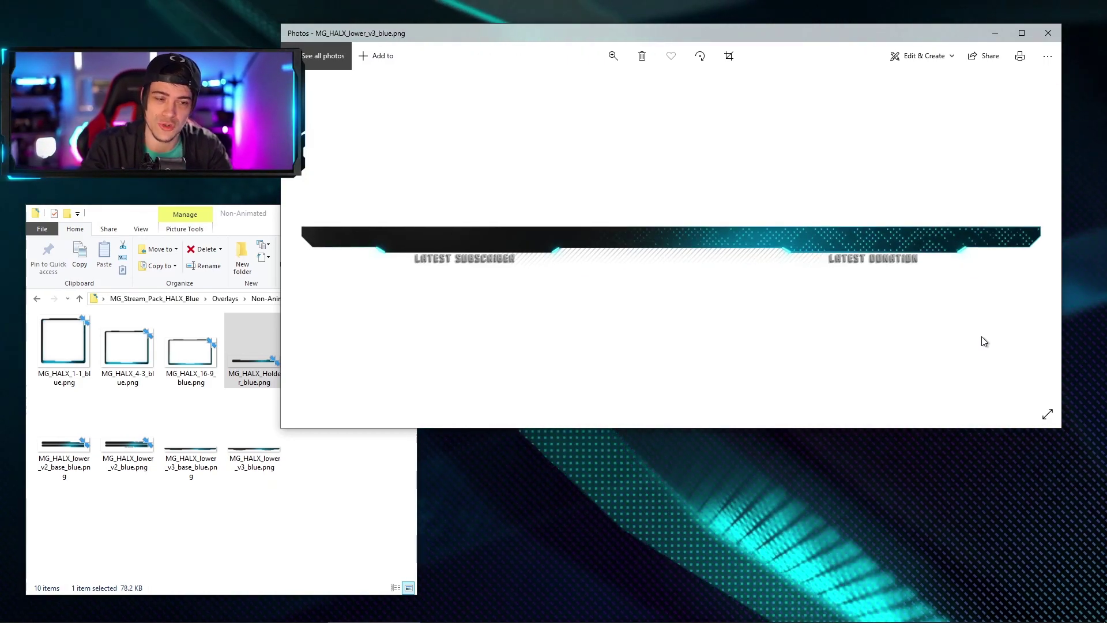
key(alt+F4)
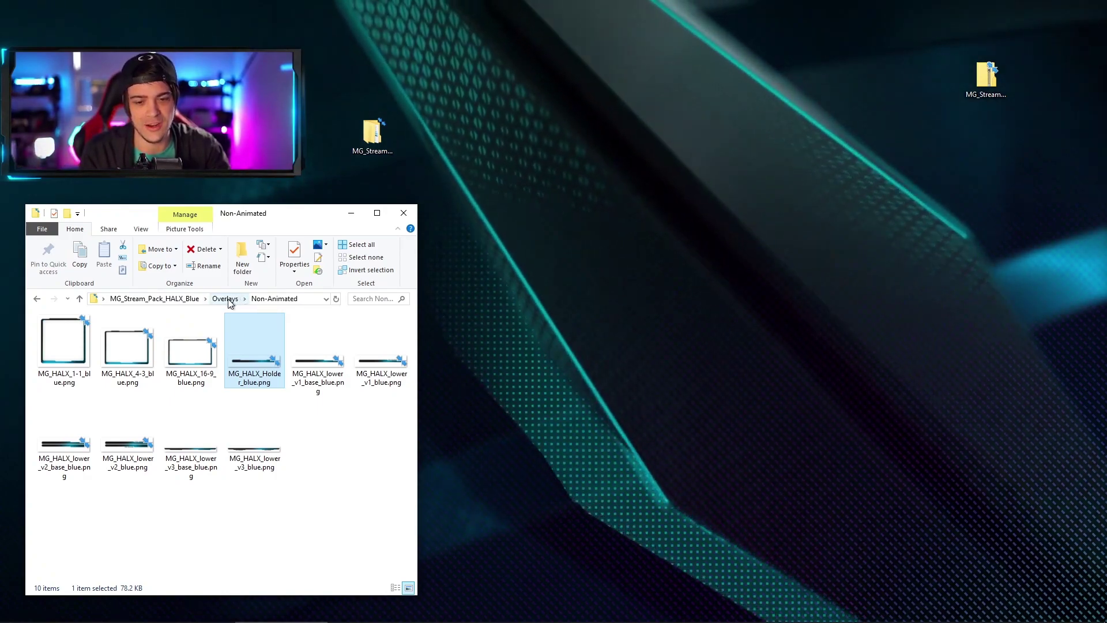
Step: Open Panels and preview MG_AboutMe, MG_Blank, MG_Cheers, MG_Facebook and MG_Loots in Photos
click(160, 297)
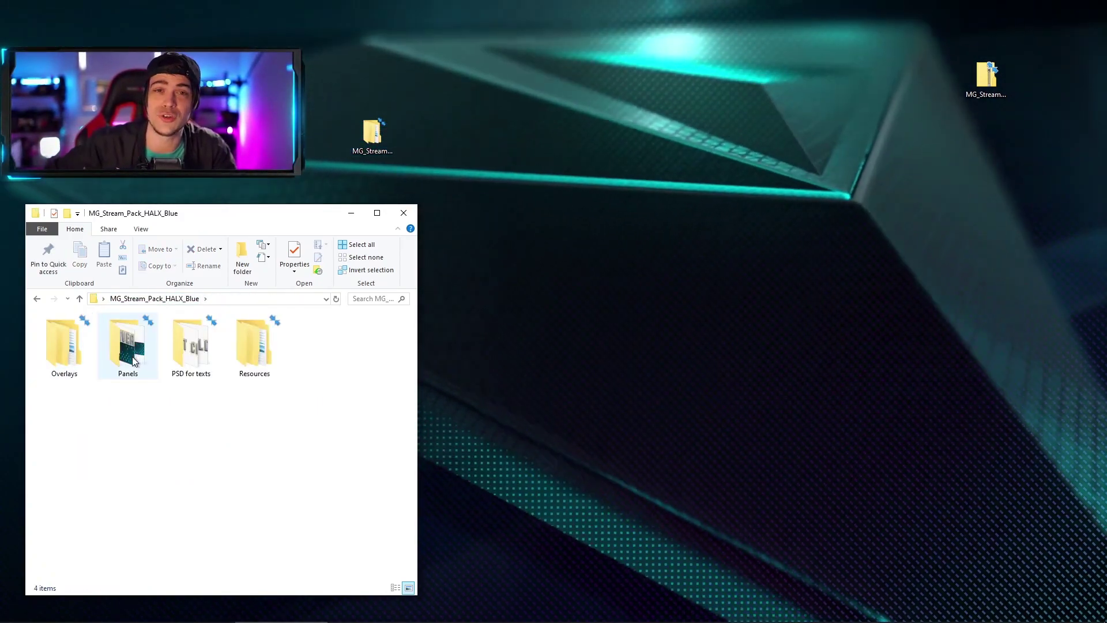
double_click(128, 346)
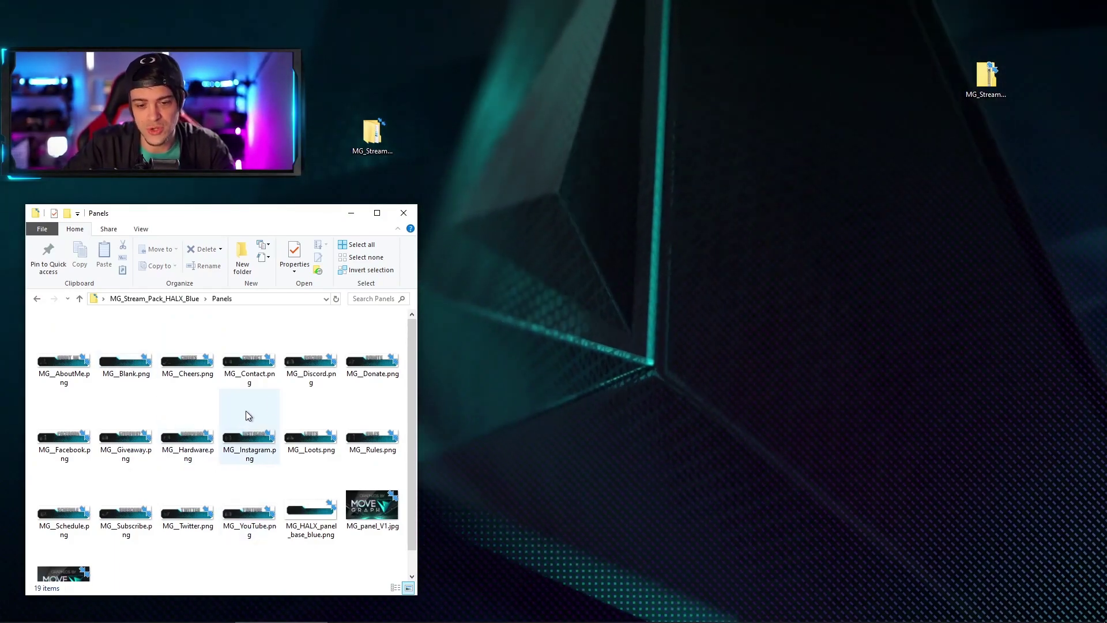
double_click(63, 359)
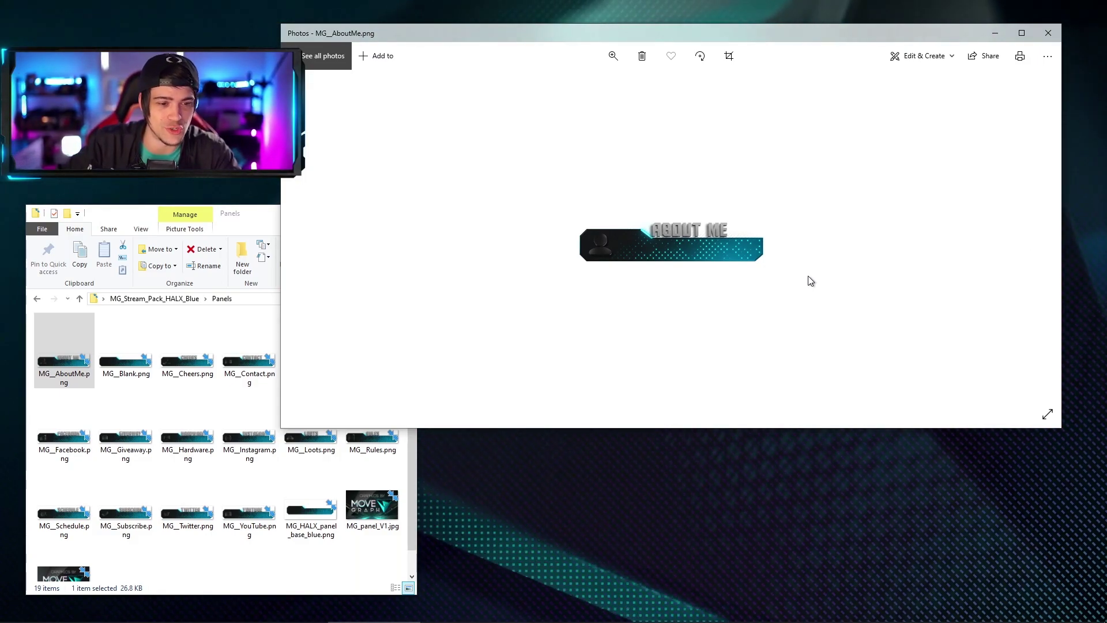
key(Right)
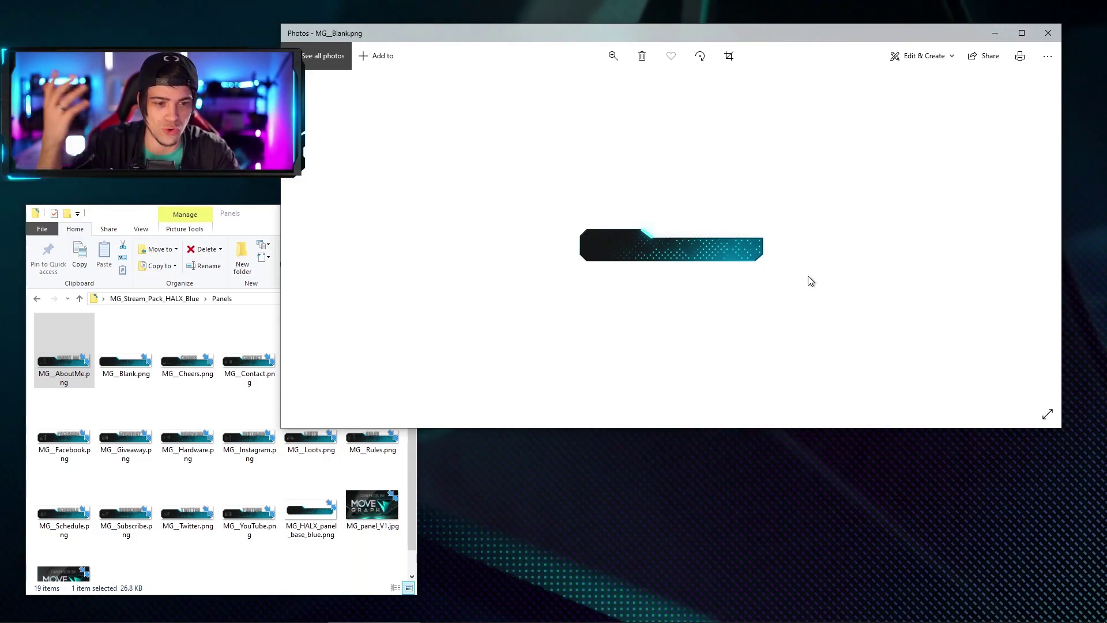
key(Left)
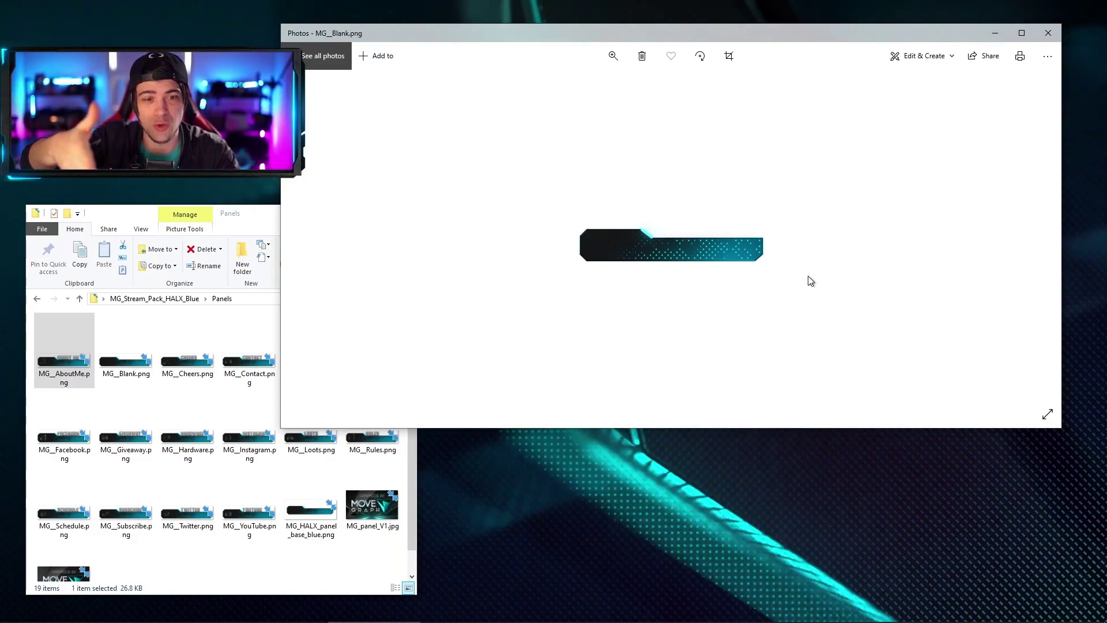
key(Right)
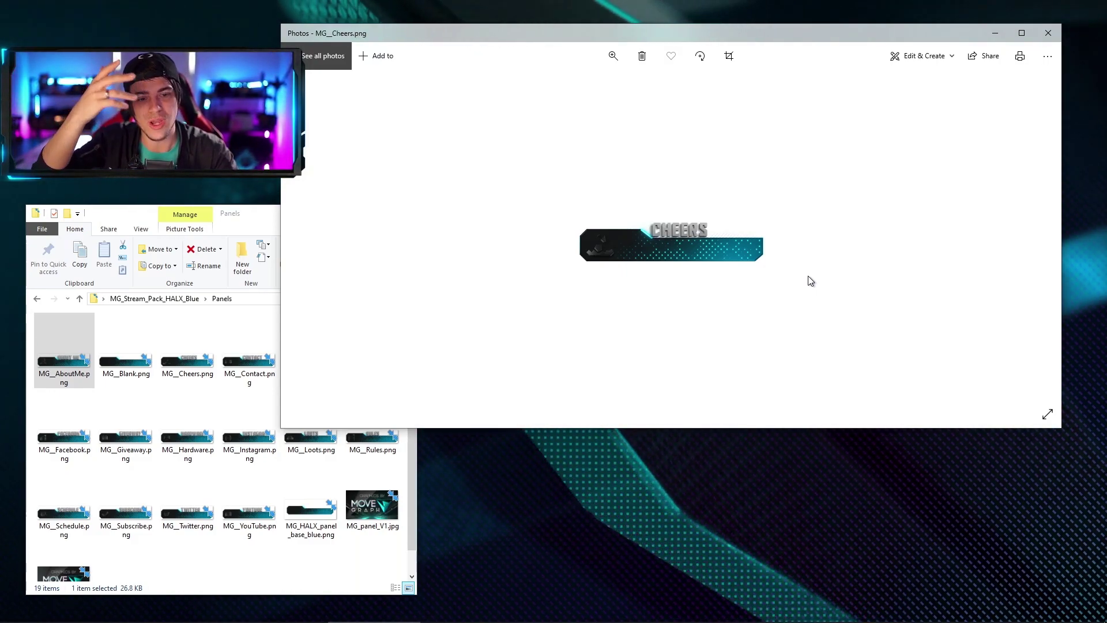
key(Right)
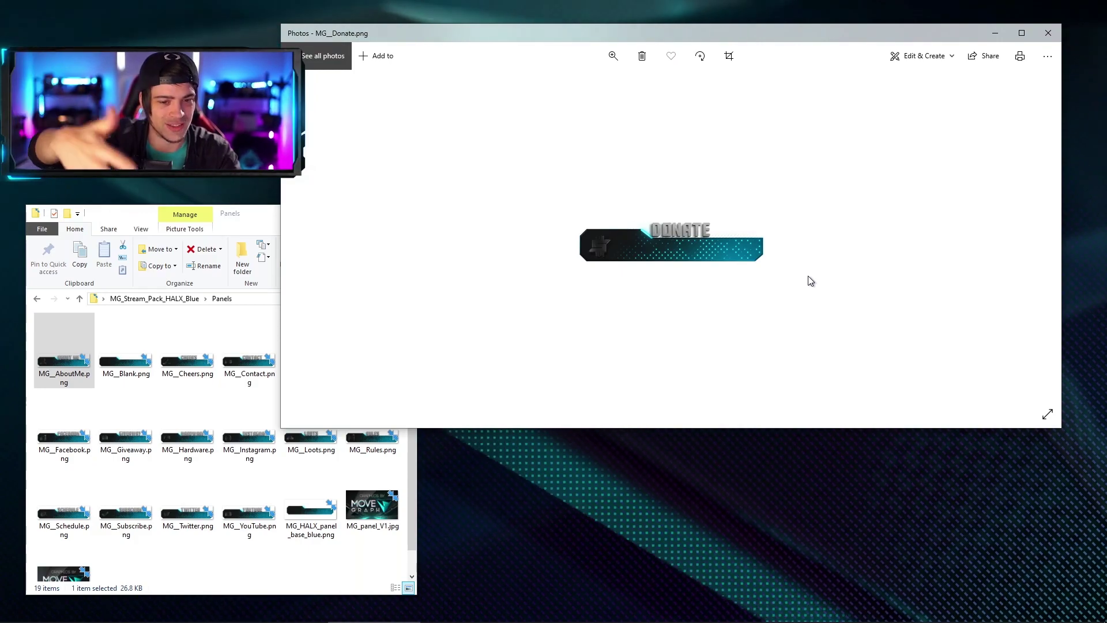
key(Right)
key(Right)
key(Right)
key(Right)
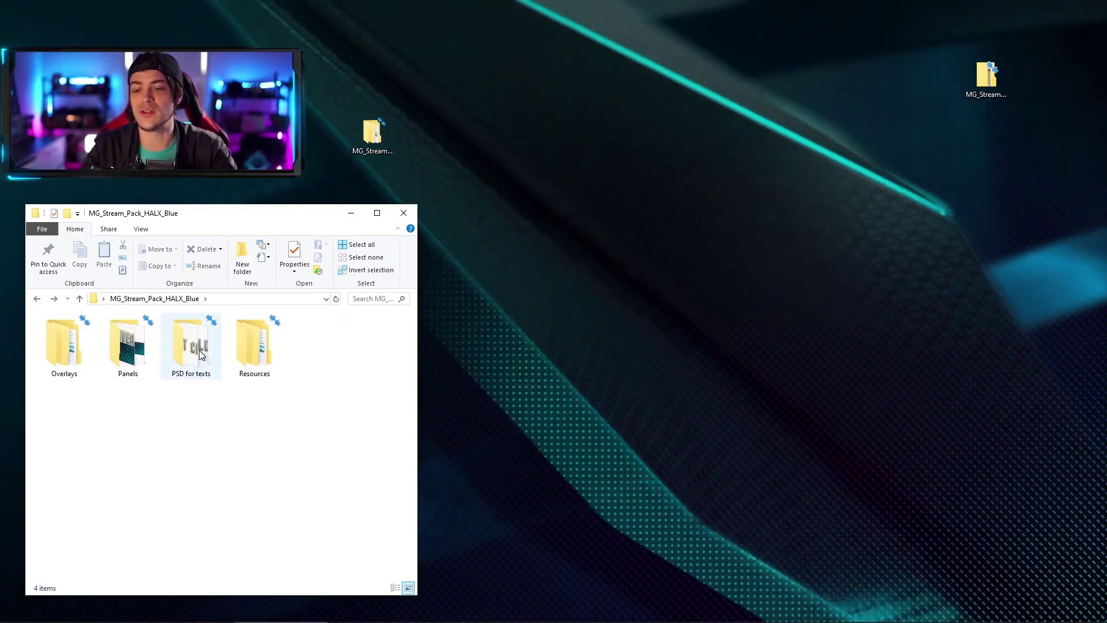
Step: Open PSD for texts and preview the New Follower and Latest-Cheer text images
double_click(198, 349)
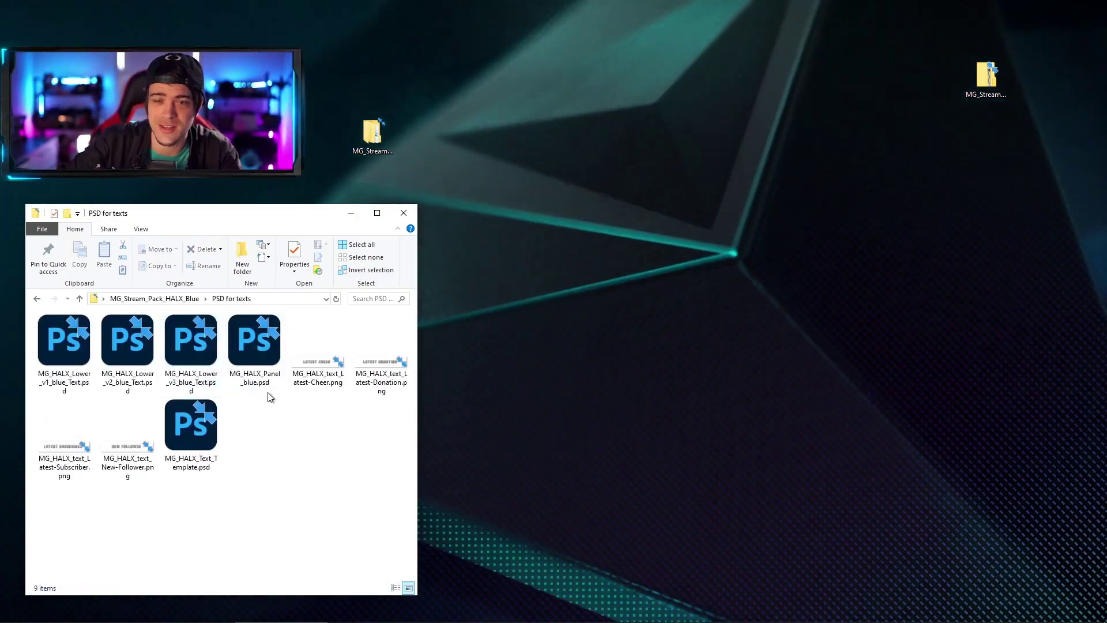
double_click(314, 369)
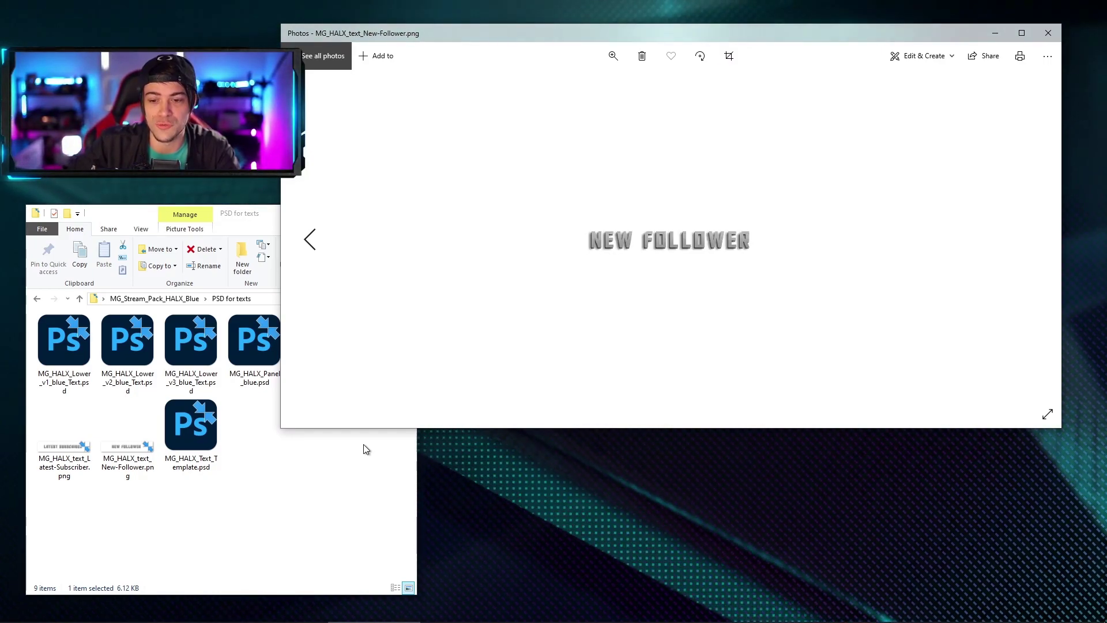
key(alt+F4)
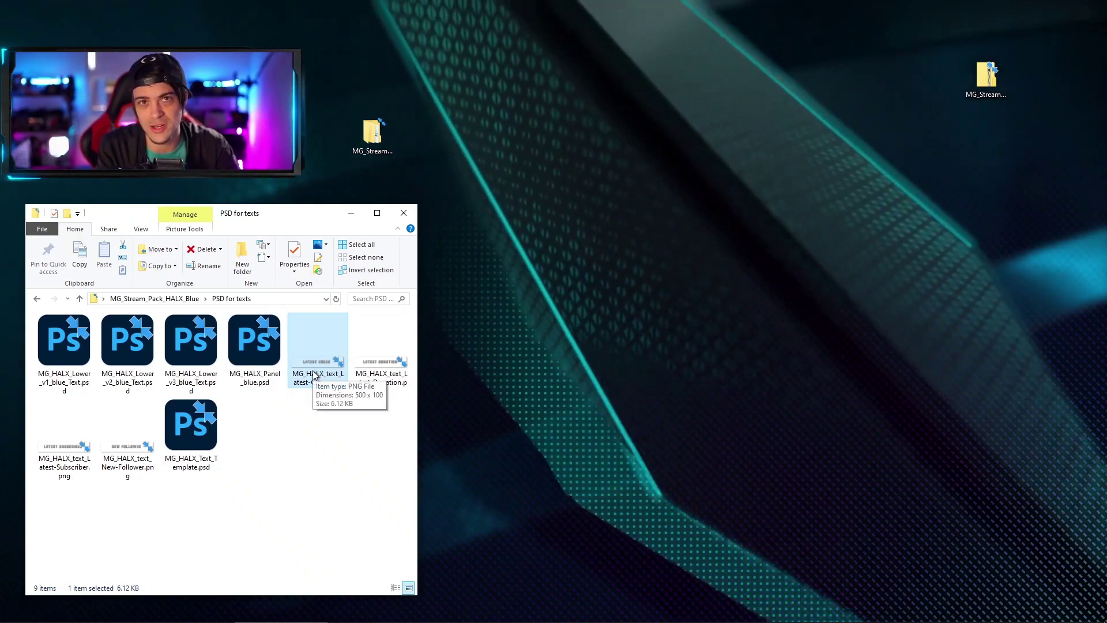
double_click(316, 369)
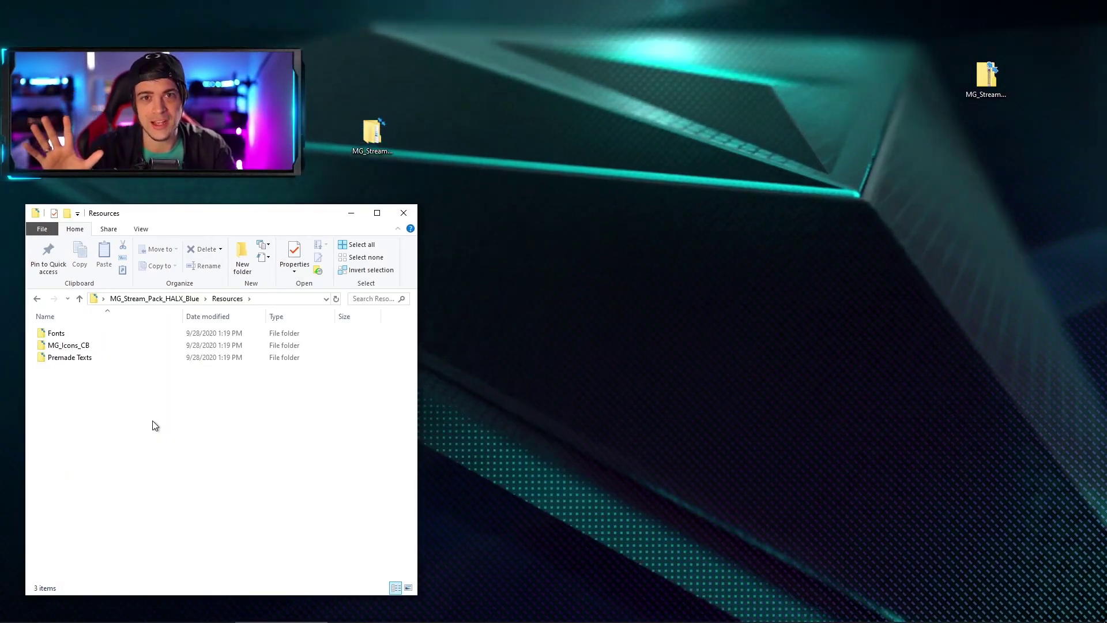
Step: Extract aldo_the_apache.zip inside the Fonts folder with 7-Zip Extract Here
double_click(57, 334)
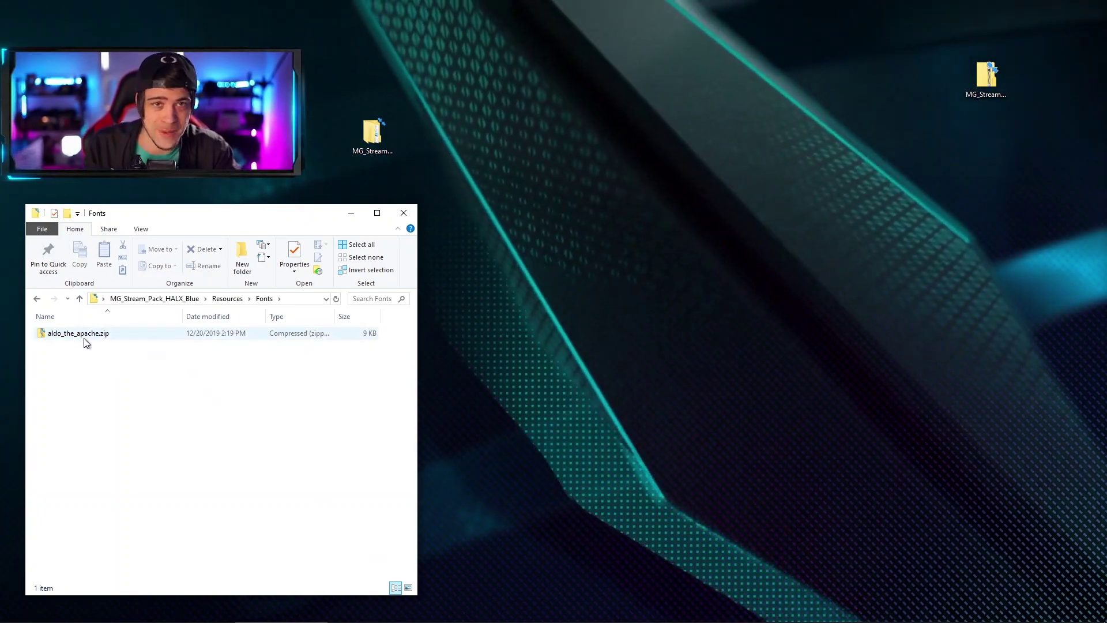
right_click(90, 339)
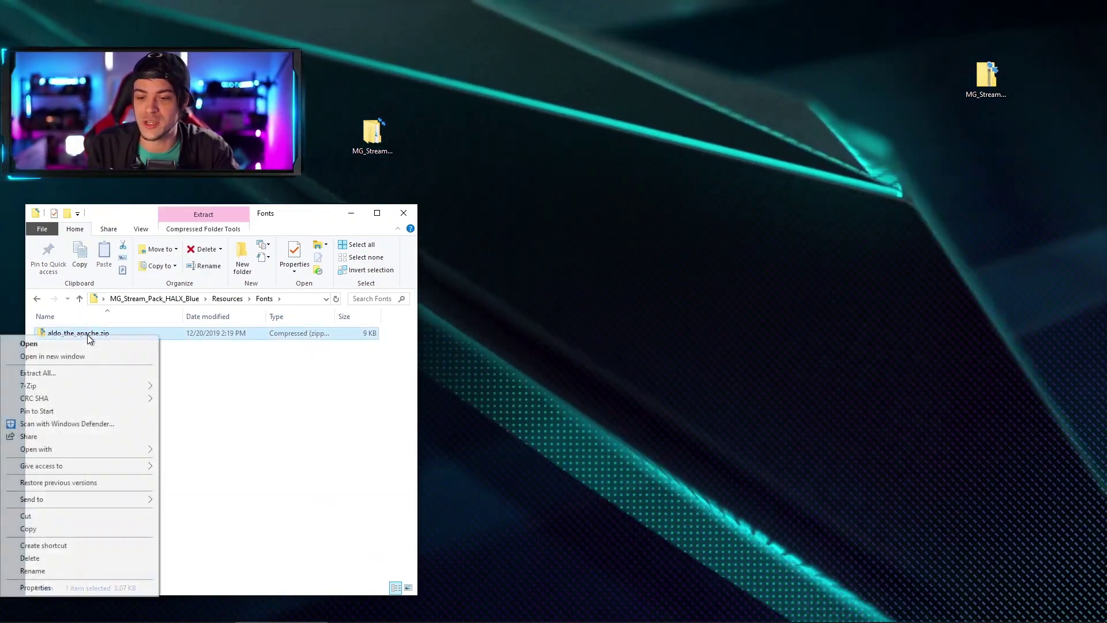
mouse_move(117, 387)
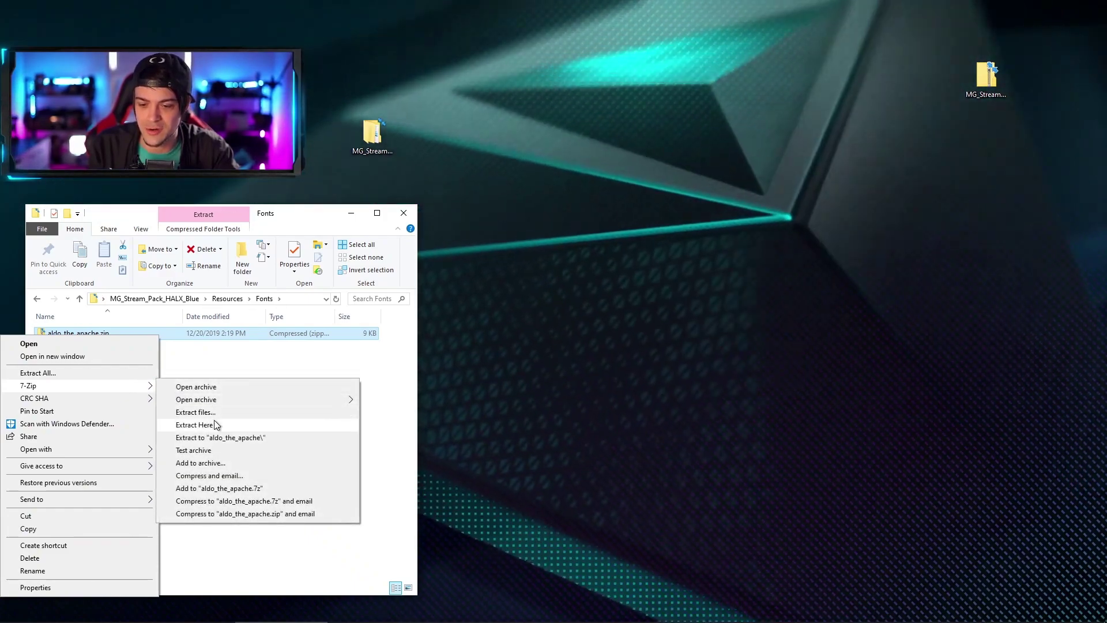
click(216, 424)
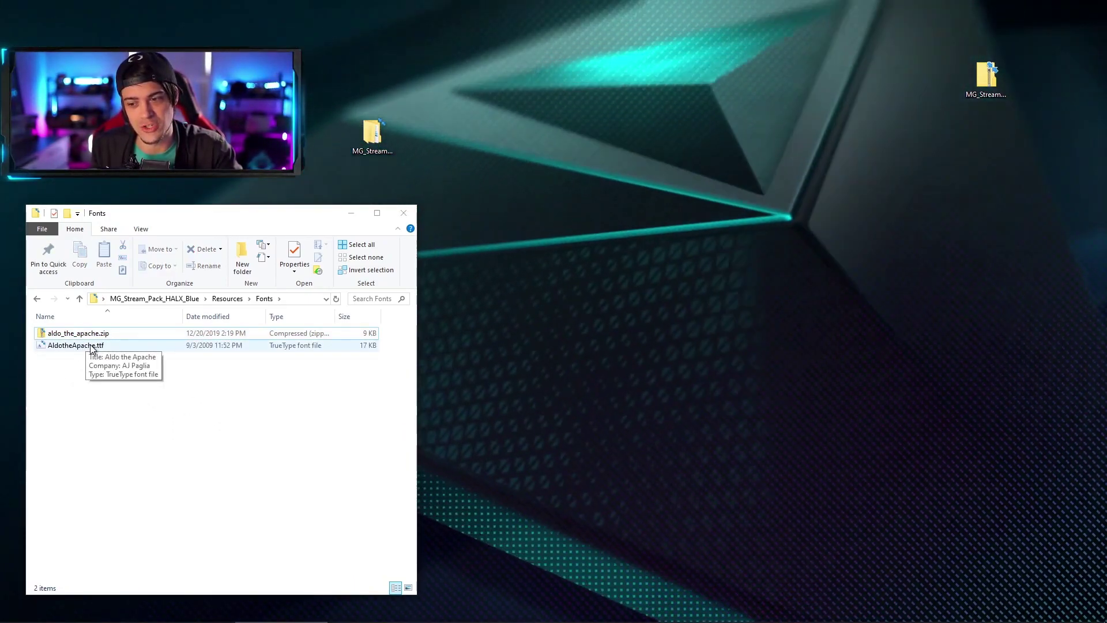
Step: Install the AldotheApache.ttf font and return to the Resources folder
double_click(87, 345)
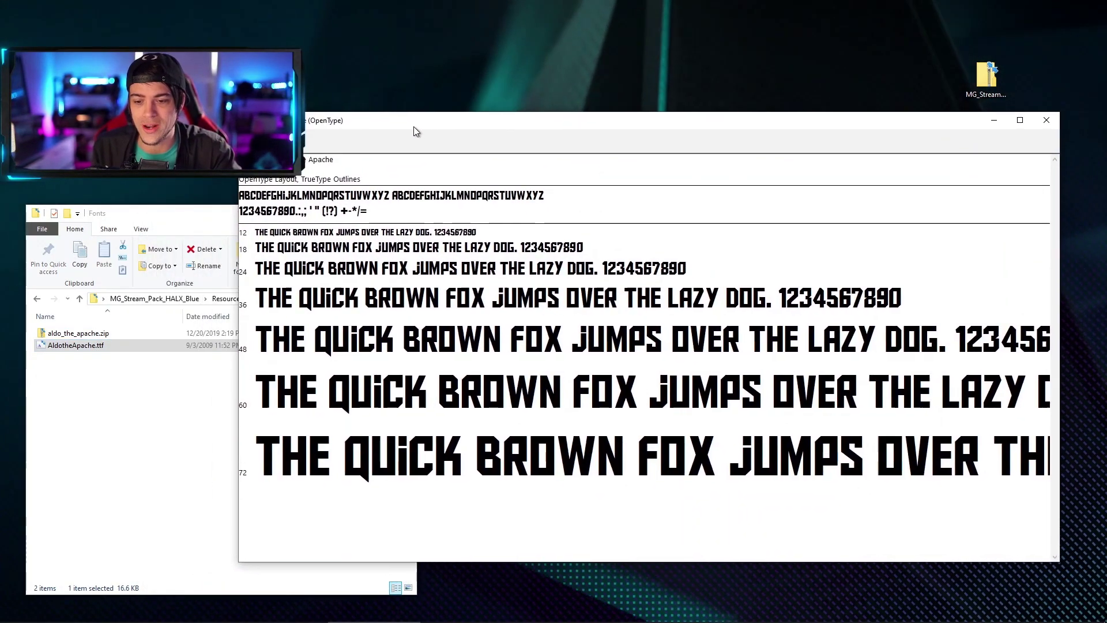
drag(414, 131, 398, 139)
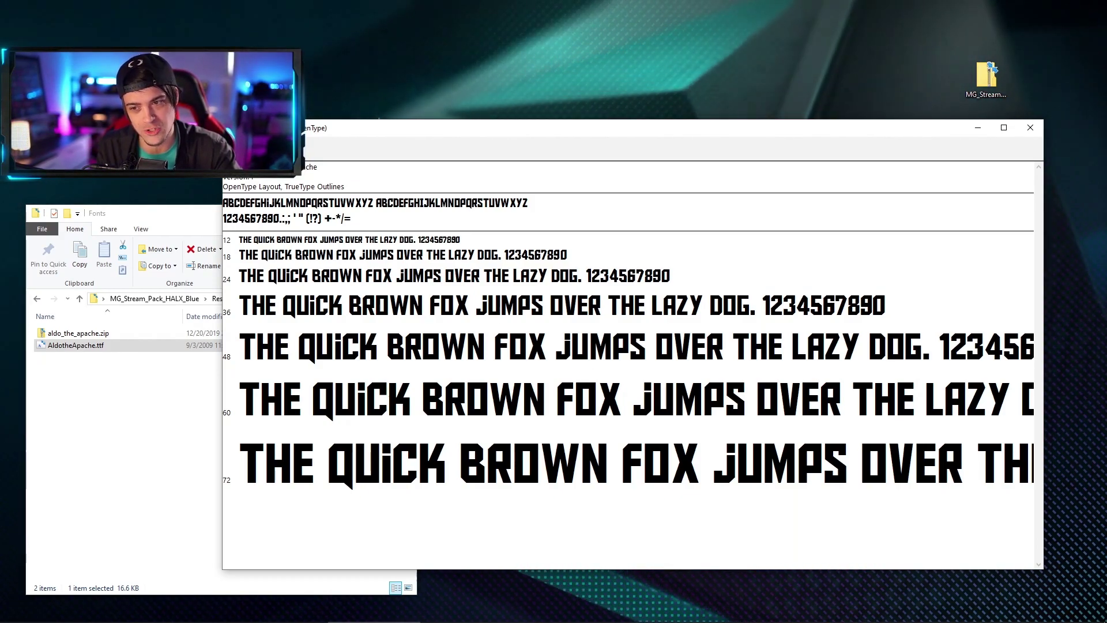
click(287, 148)
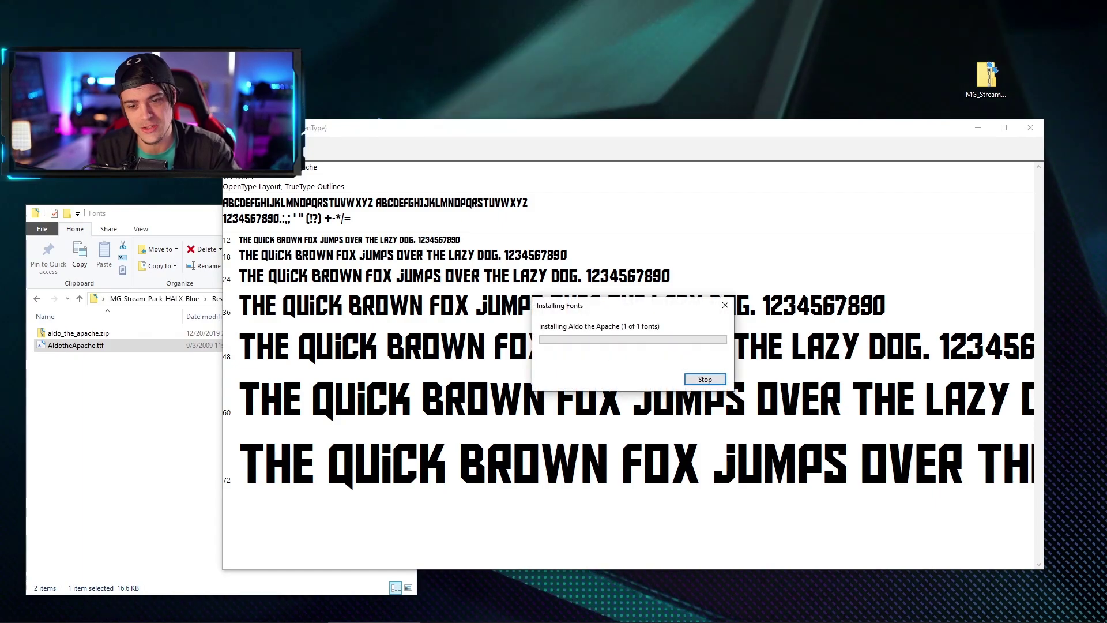
click(1032, 129)
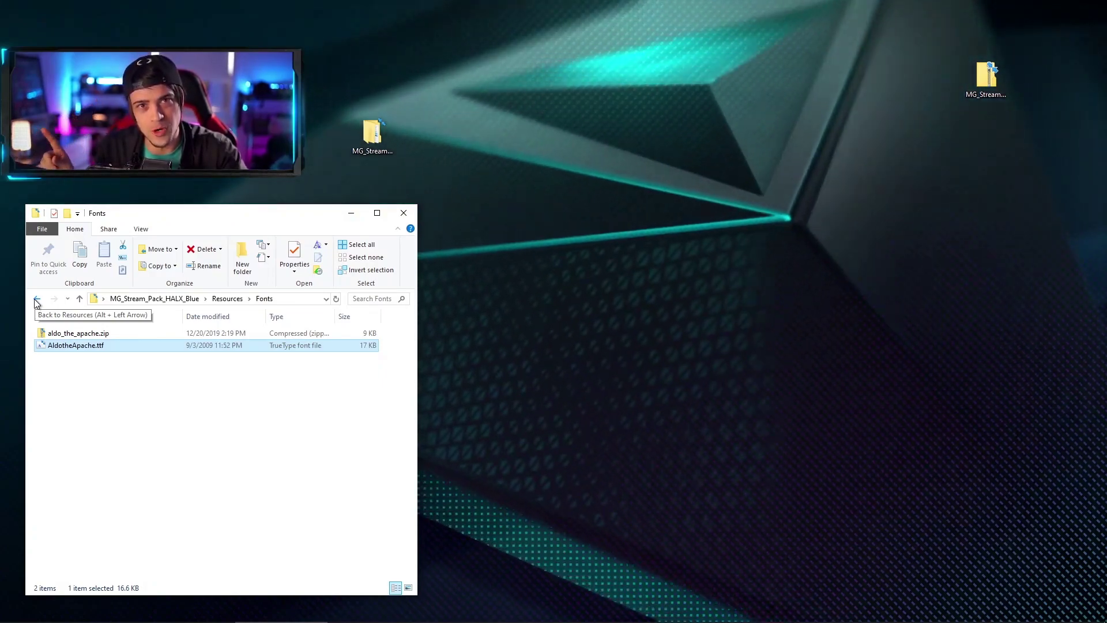
click(37, 299)
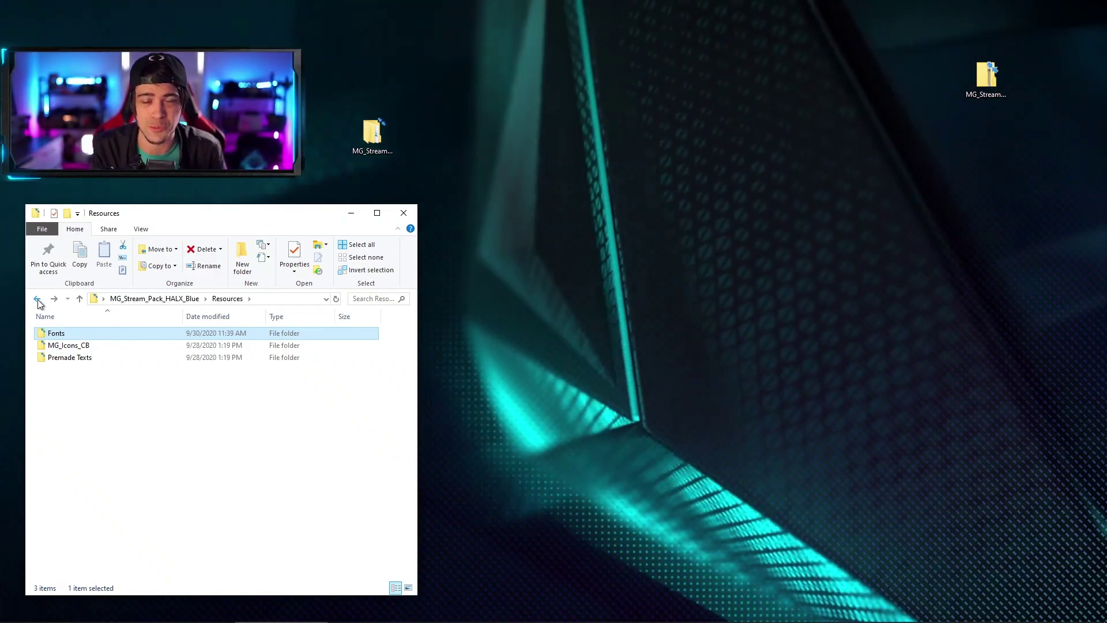
Step: Open MG_Icons_CB and page through its icons from About-me.png in Photos, then close it
click(55, 324)
double_click(75, 346)
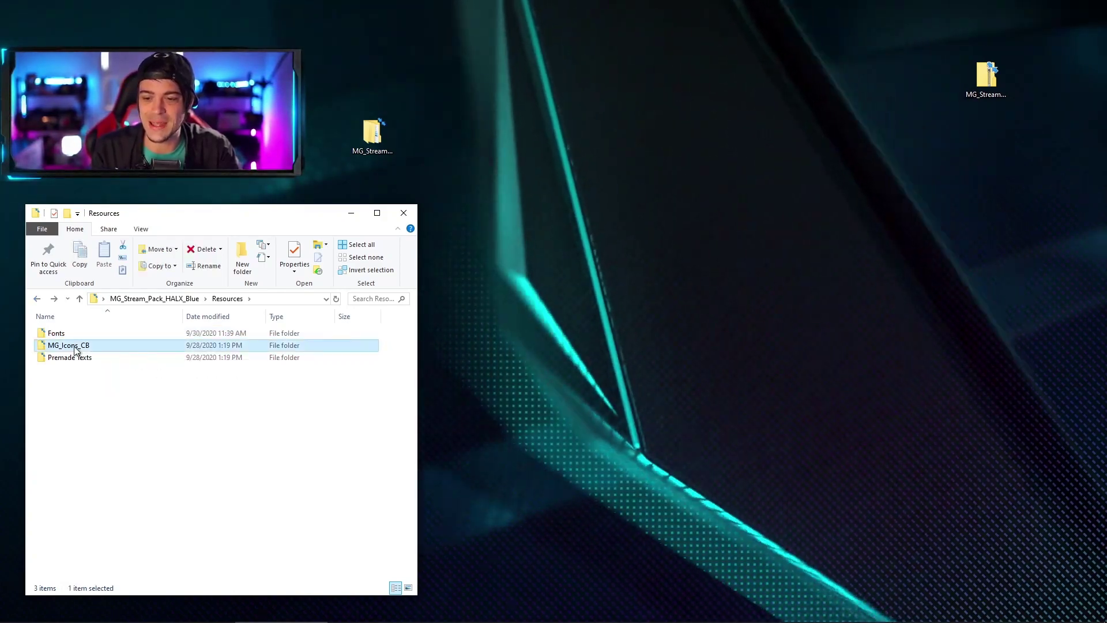
double_click(68, 357)
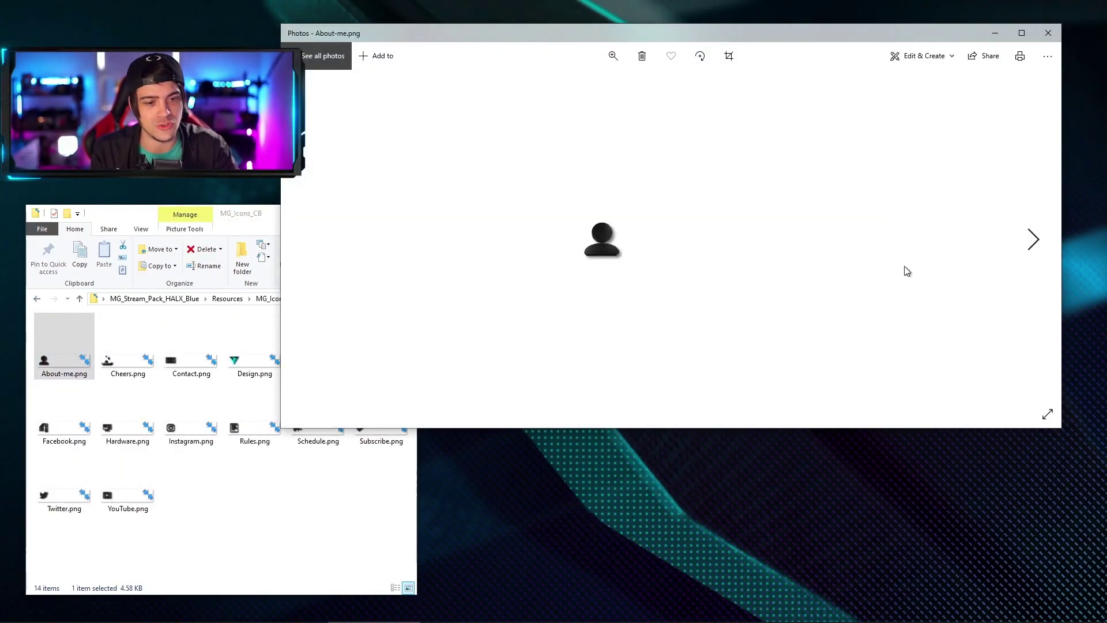
click(1034, 251)
click(1034, 250)
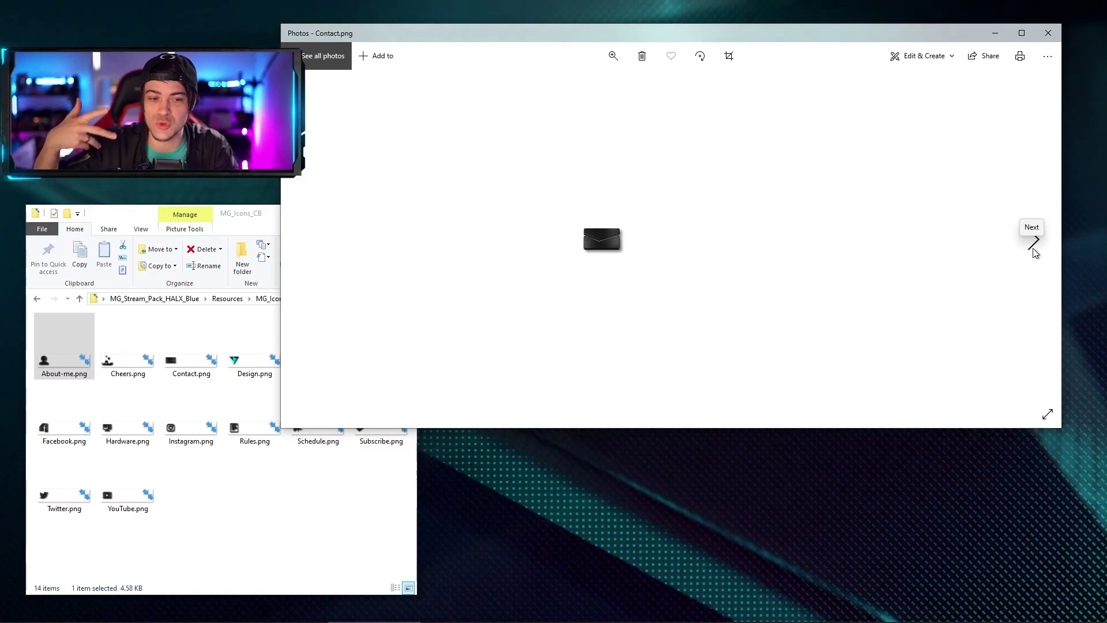
click(1034, 250)
click(1033, 251)
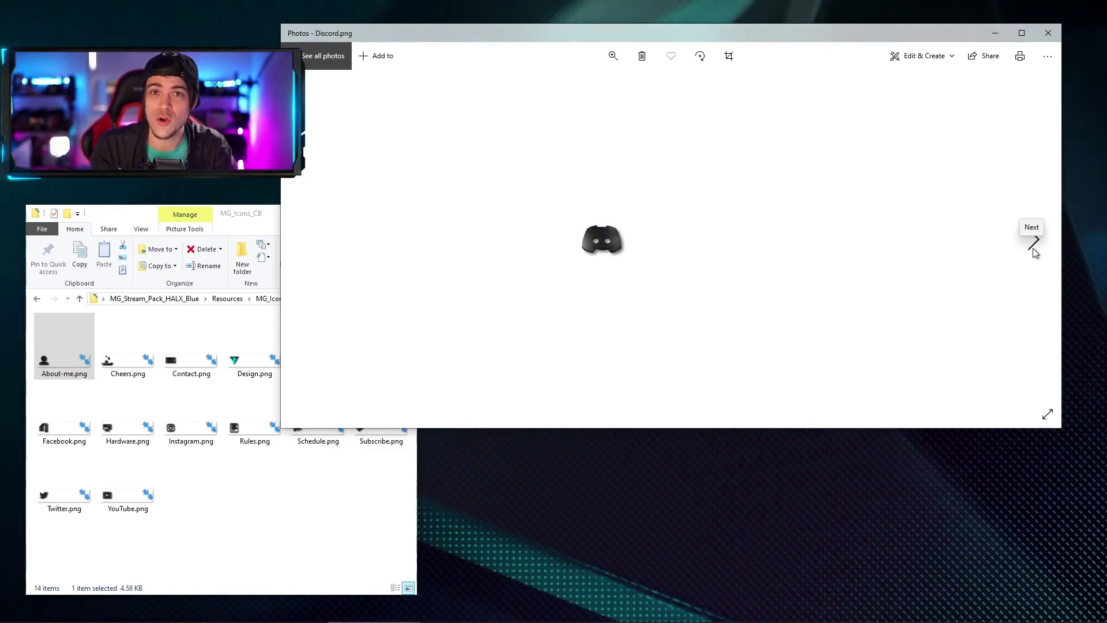
click(1034, 250)
click(1034, 250)
click(1034, 250)
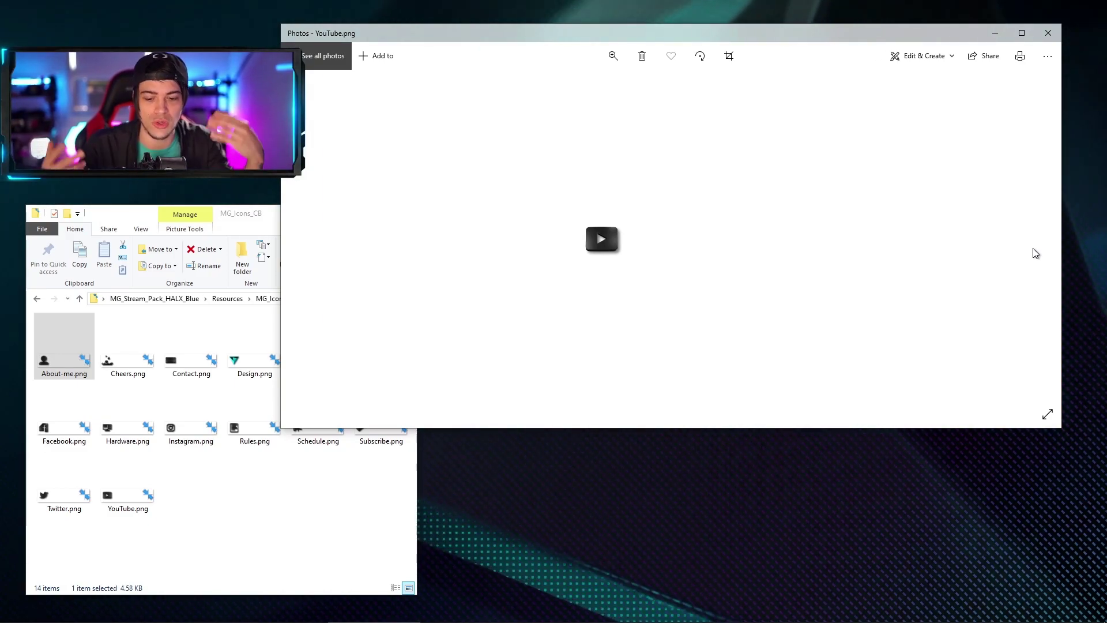
click(1047, 34)
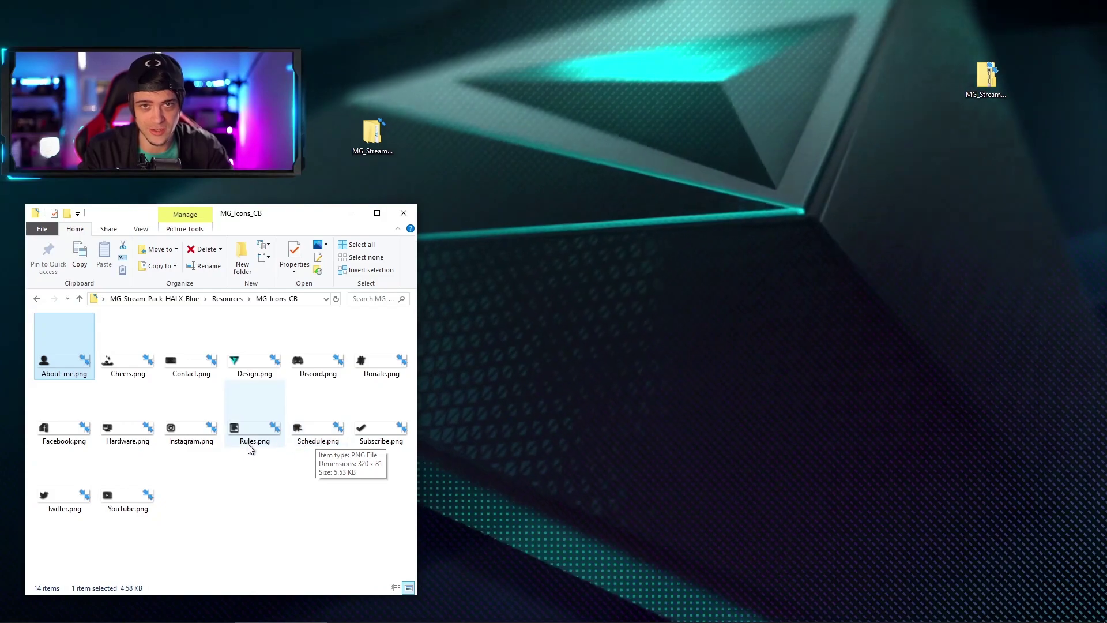
key(BackSpace)
Step: Open Premade Texts and step from MG_HALX_Lower_v1_text.png through the Latest Cheer and Latest Subscriber images
double_click(82, 362)
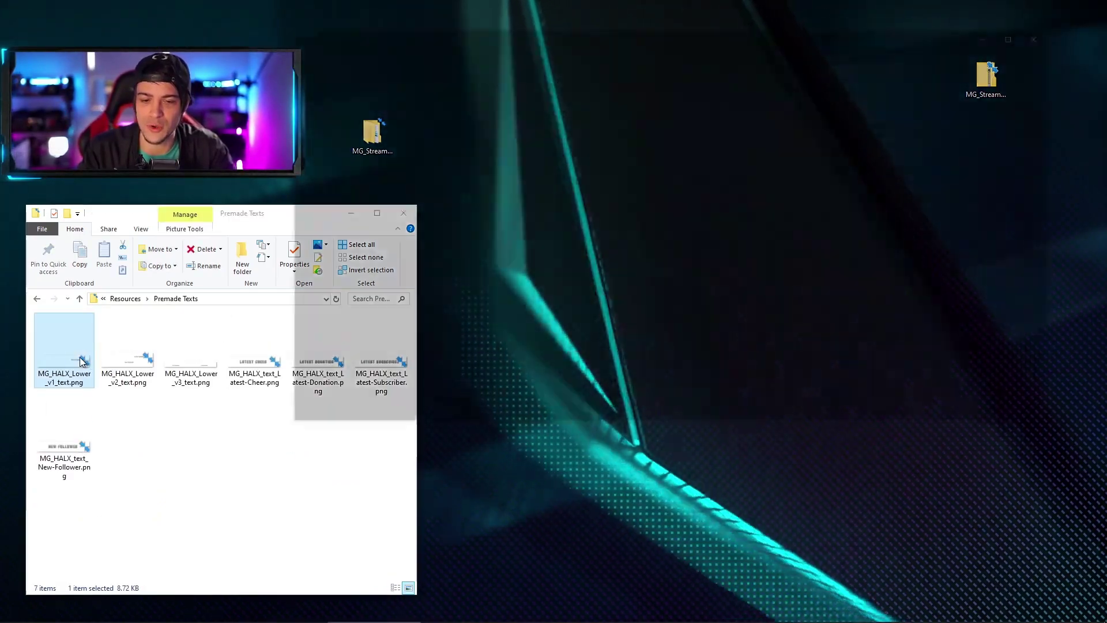
double_click(81, 362)
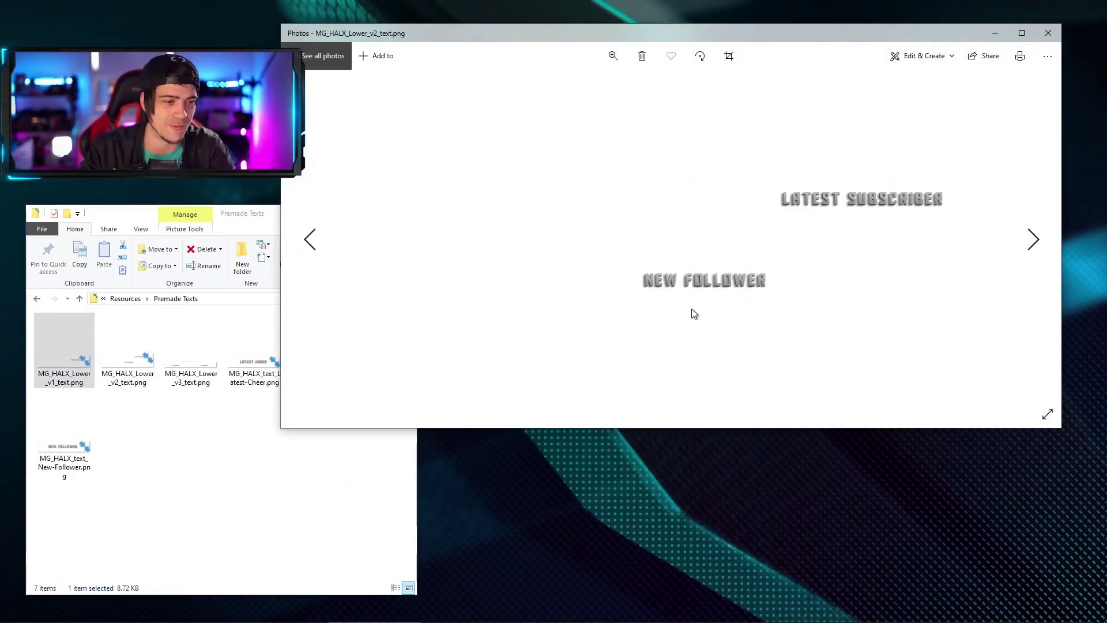
key(Right)
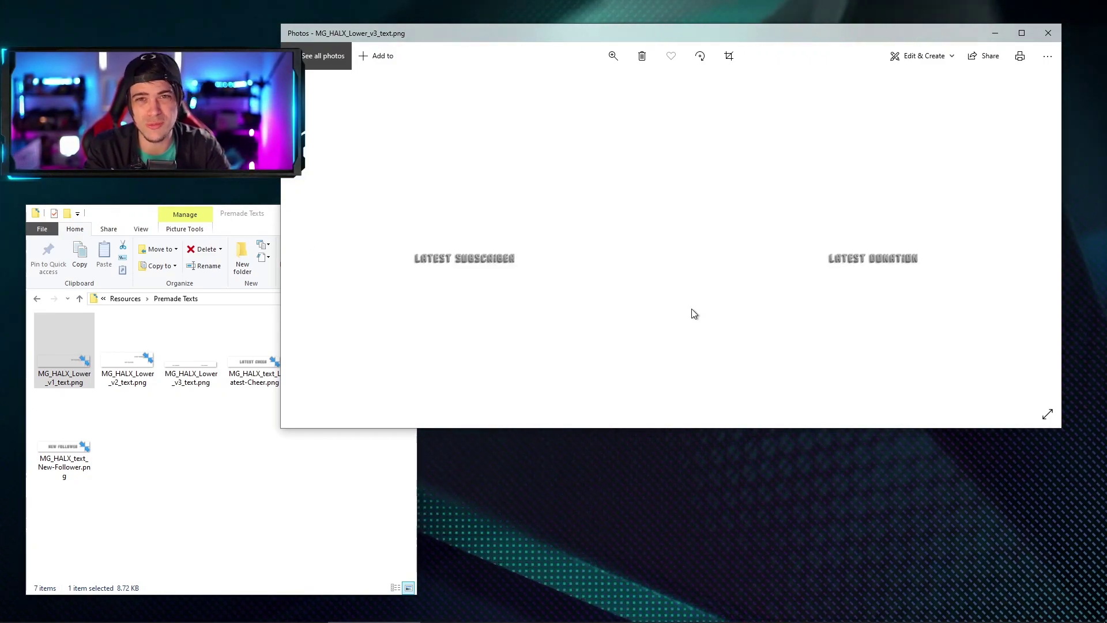
key(Right)
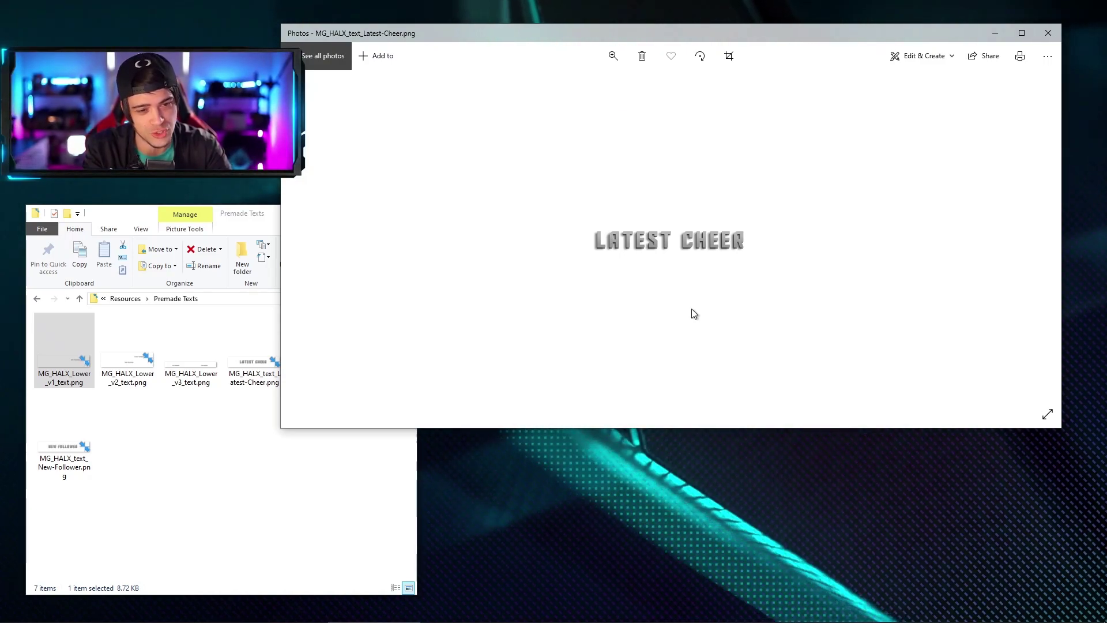
key(Right)
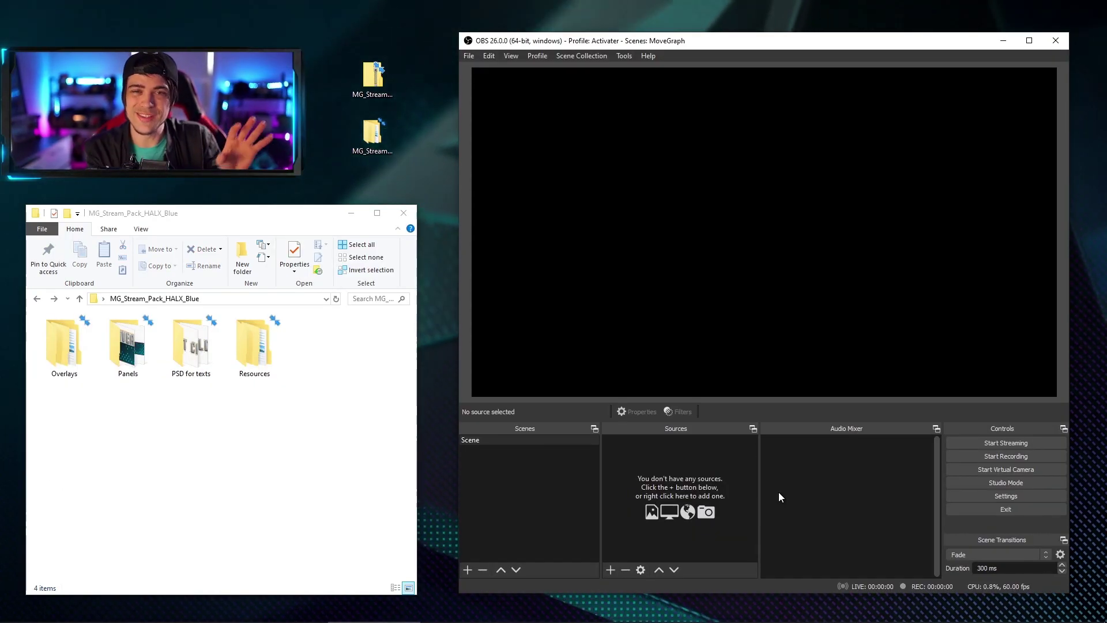
Step: Add MG_Backs_TRAX_v1.webm to the OBS scene as a media source
click(351, 213)
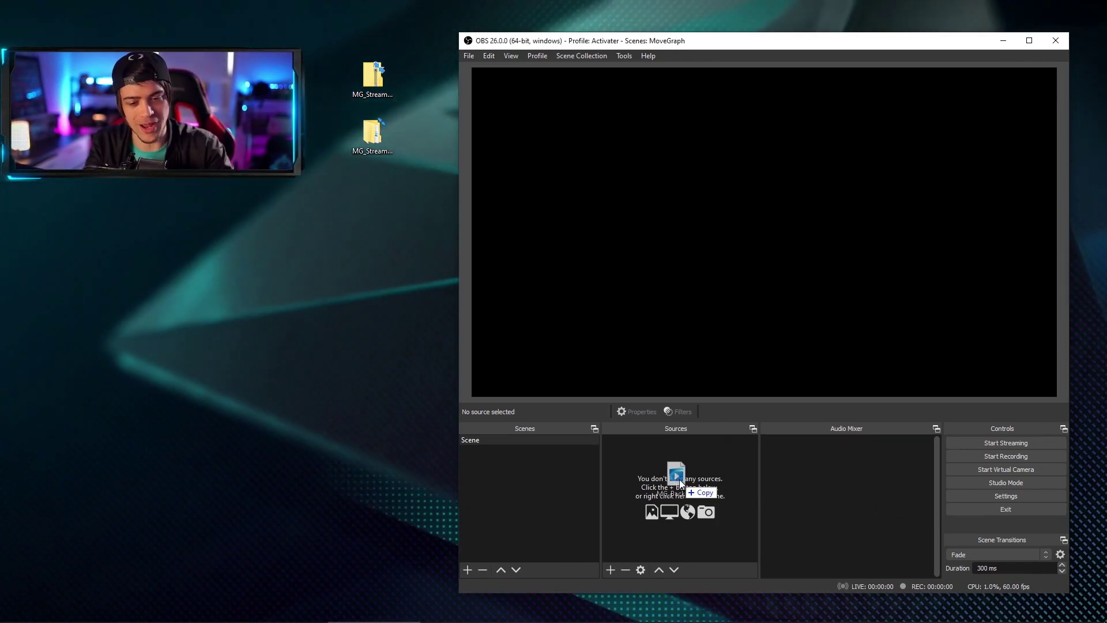
drag(667, 469, 672, 479)
click(717, 504)
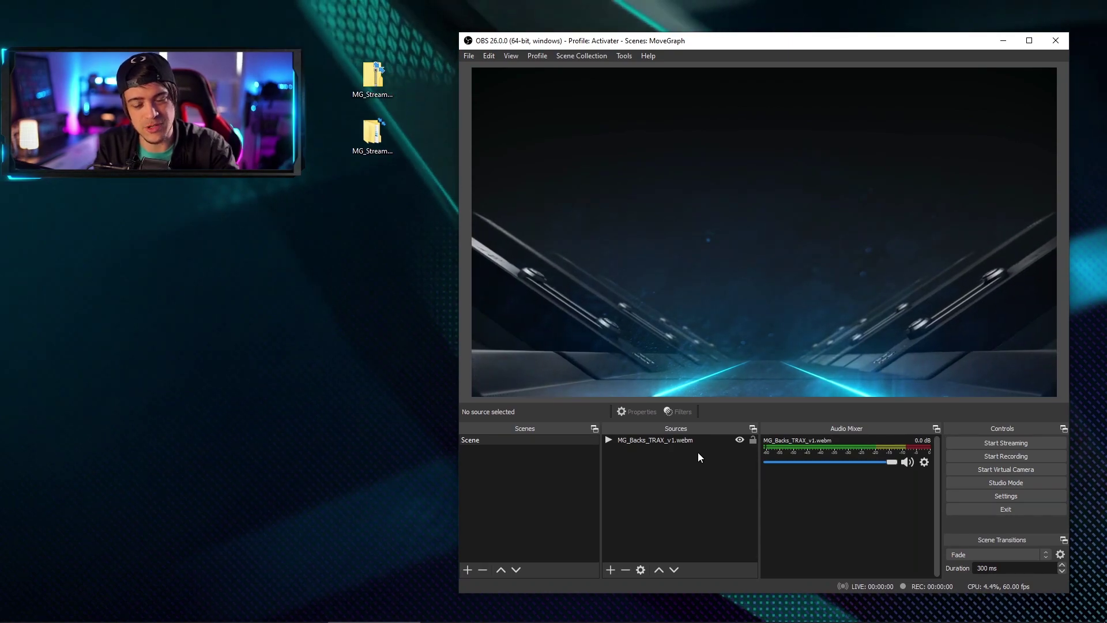
click(663, 439)
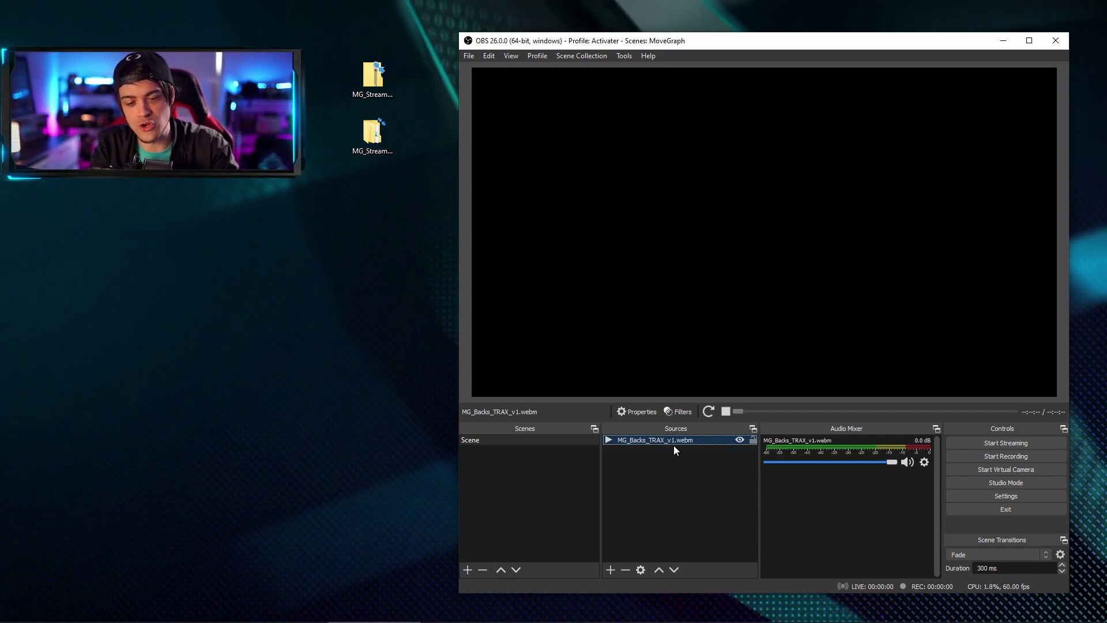
Step: Enable looping on the MG_Backs_TRAX_v1.webm source and confirm its properties
double_click(674, 443)
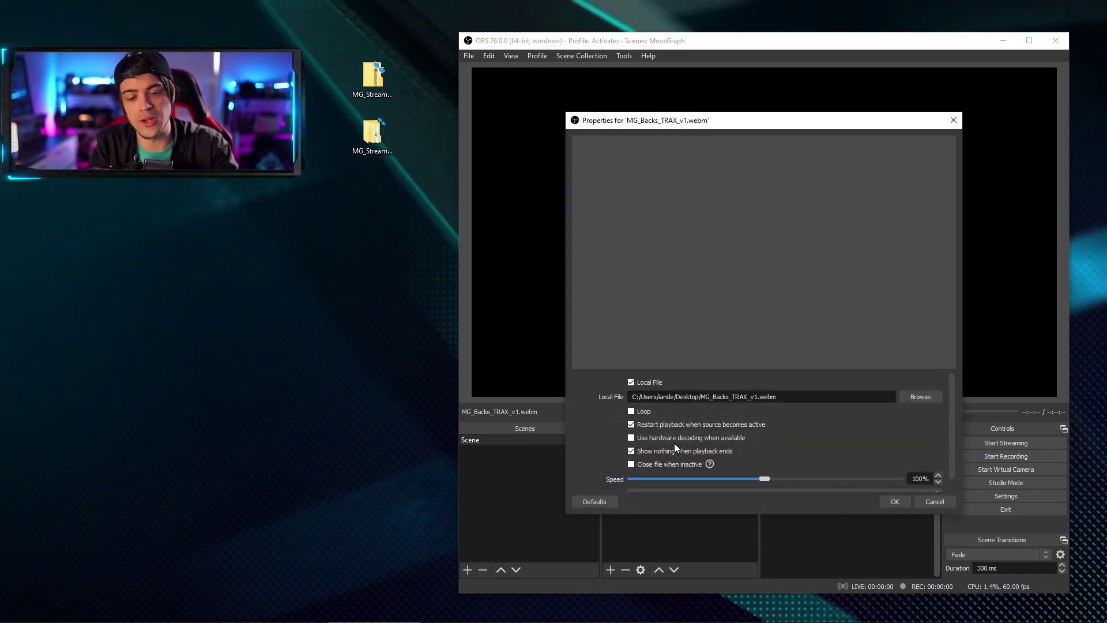
click(645, 412)
click(894, 500)
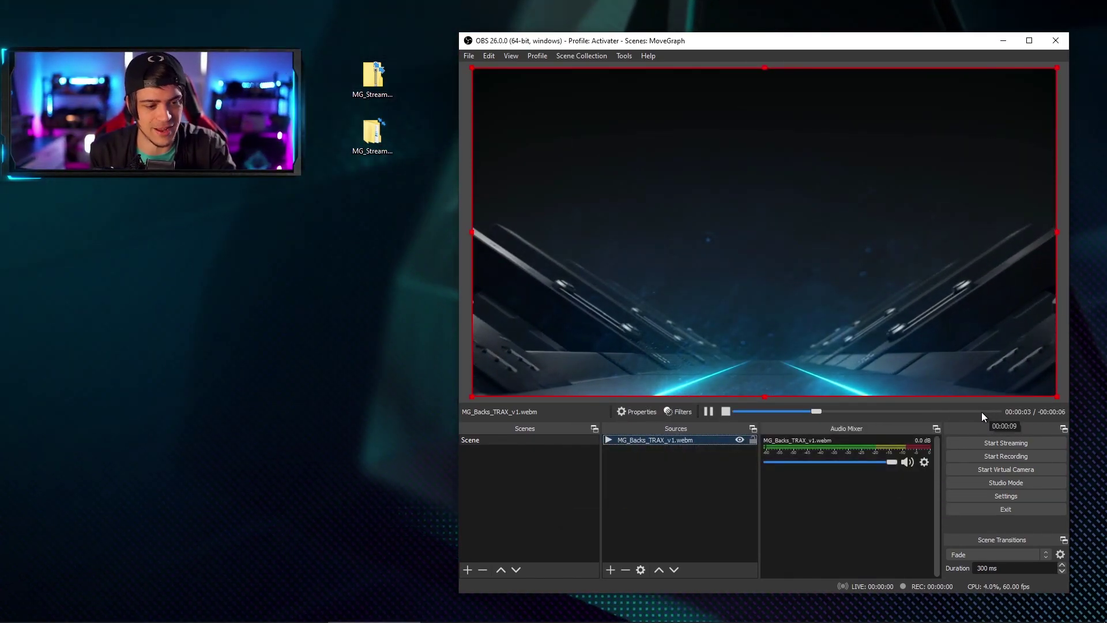
click(982, 411)
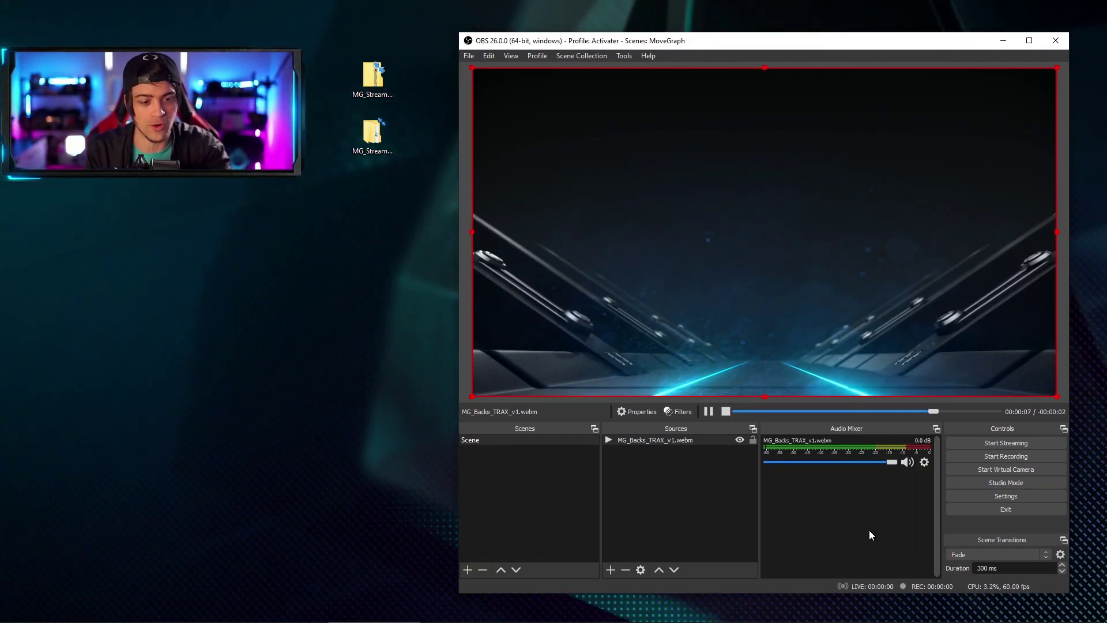
click(707, 496)
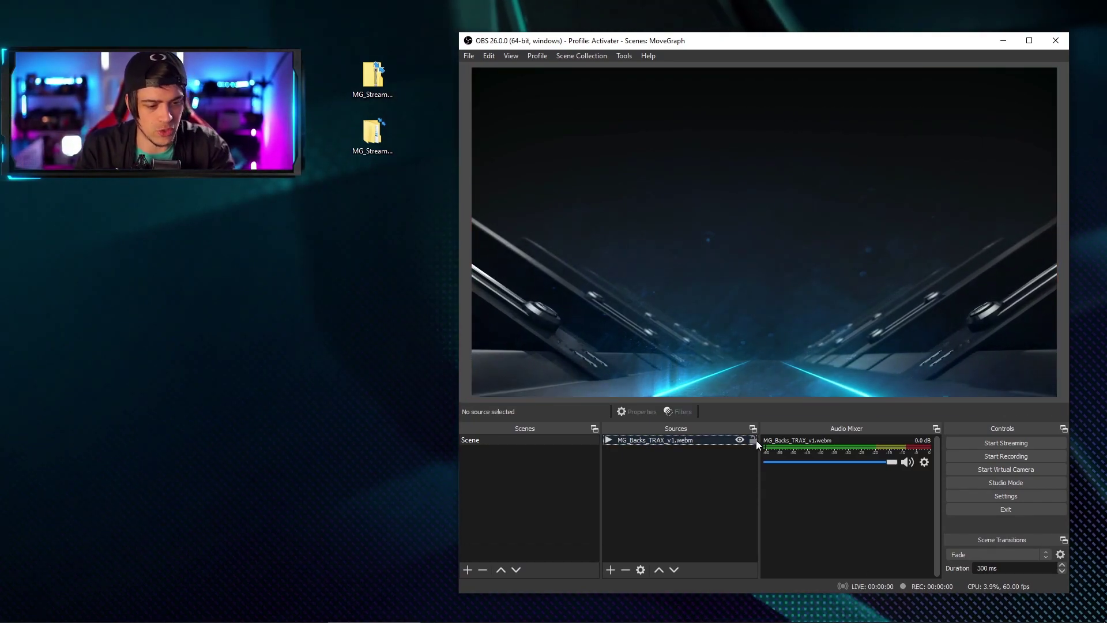
click(698, 502)
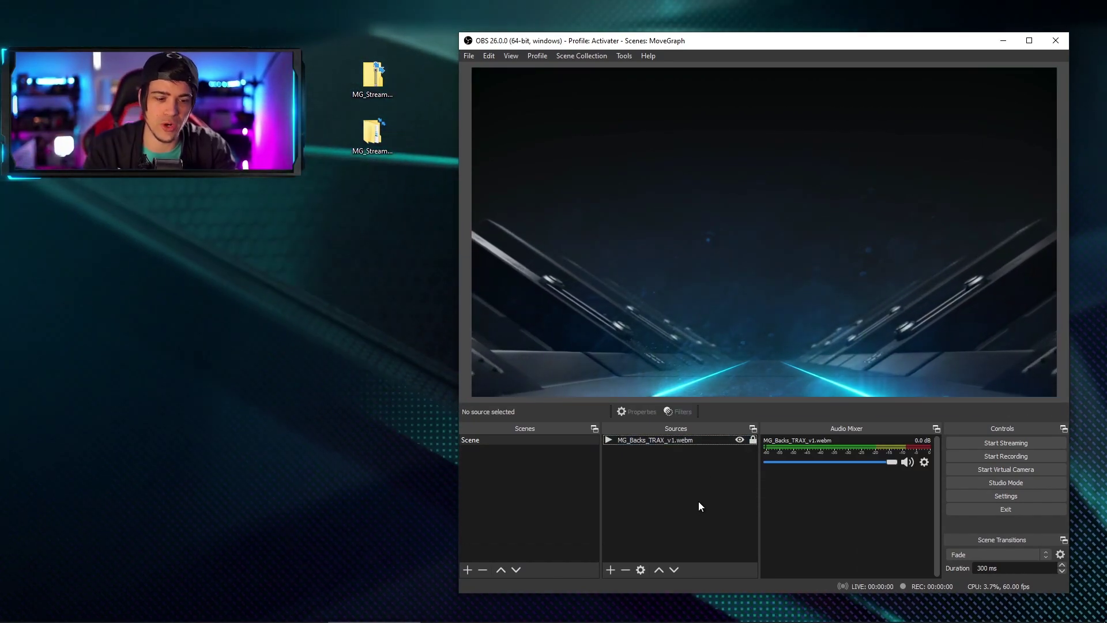
Step: Add a Video Capture Device source with the default name, using the Game Capture HD60 Pro device
right_click(699, 502)
mouse_move(739, 509)
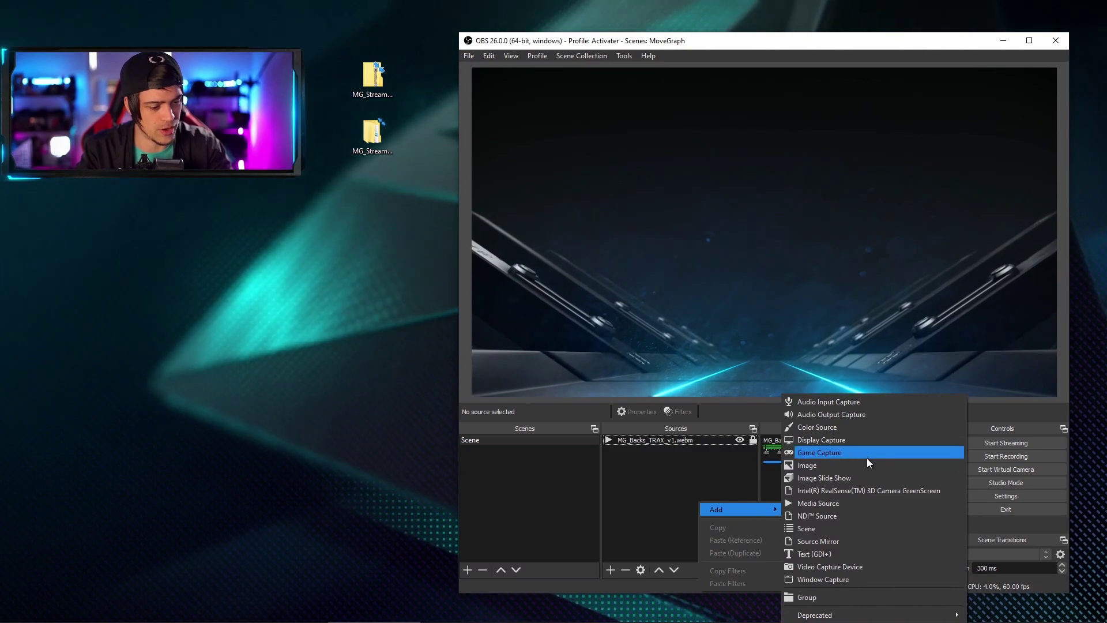
click(857, 566)
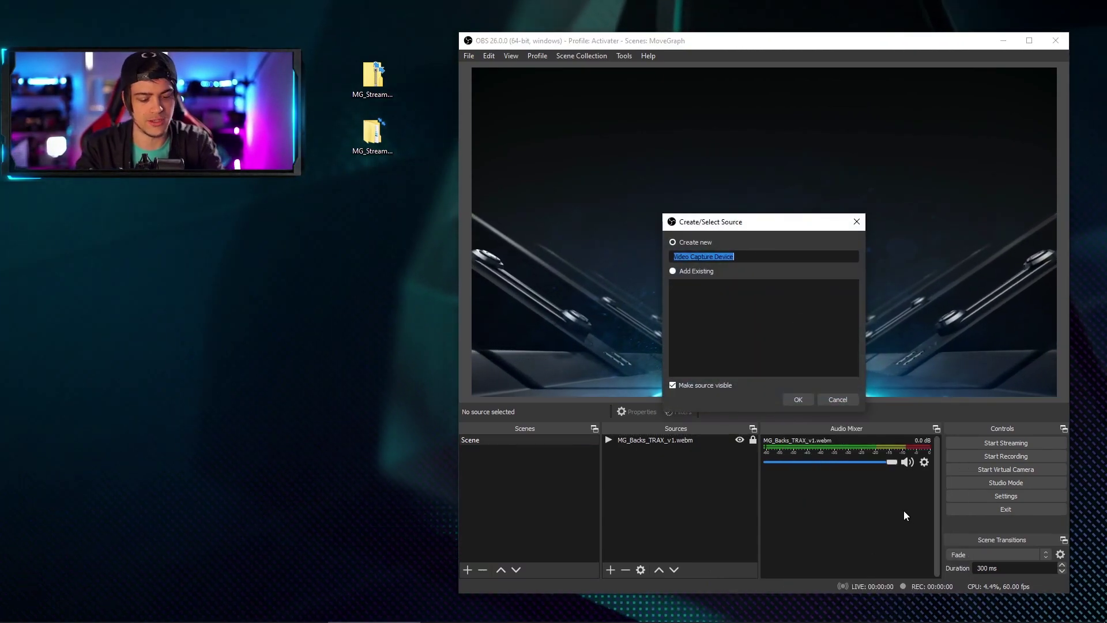
key(Escape)
click(743, 320)
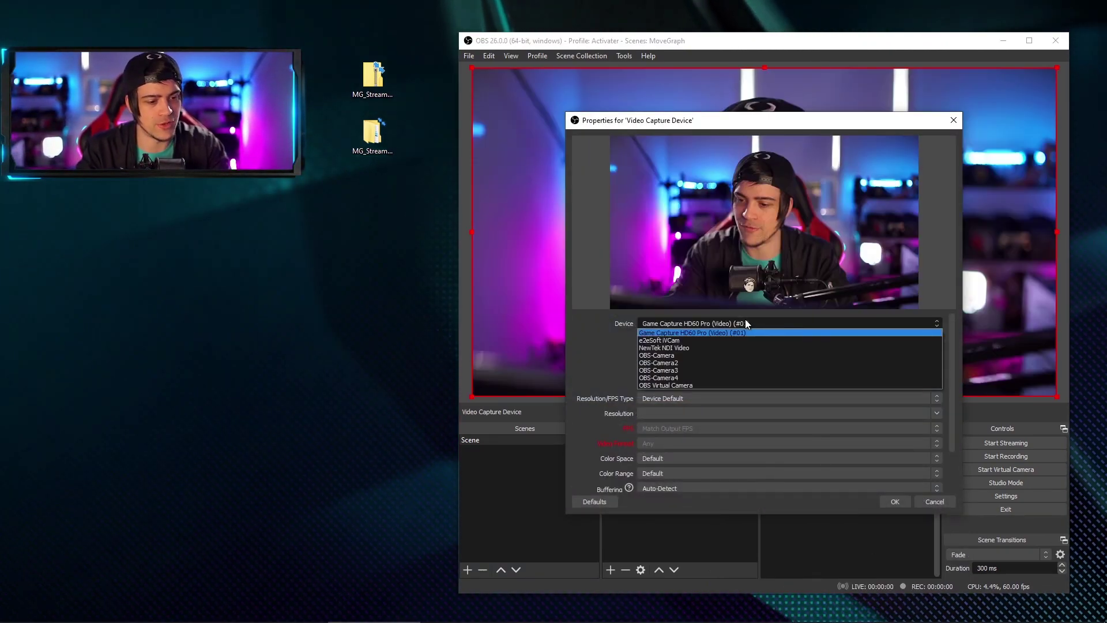
click(739, 332)
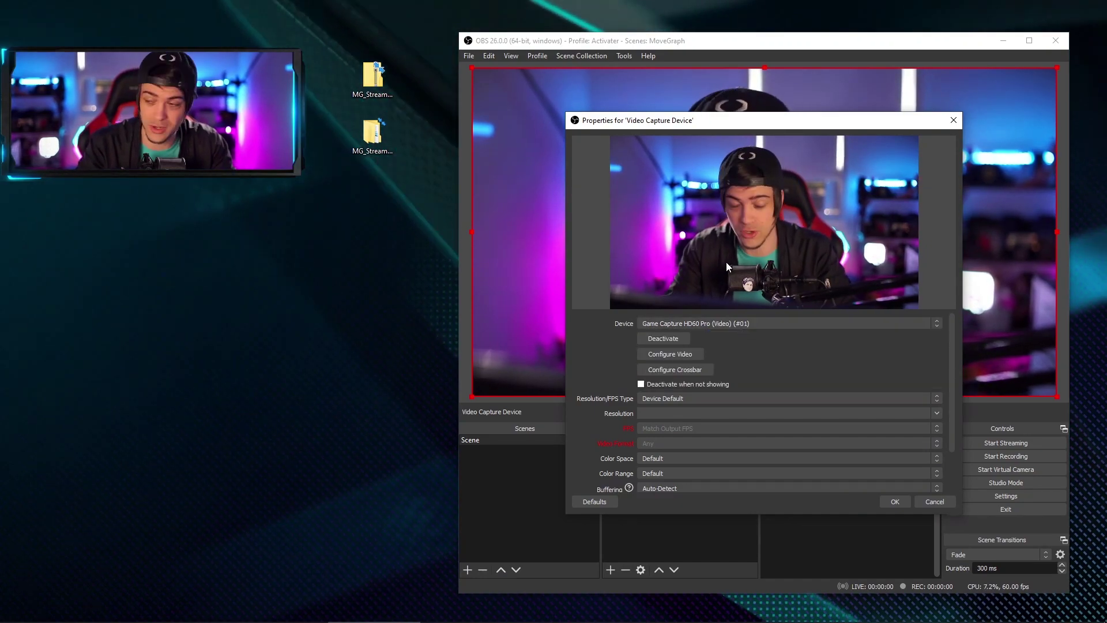
click(899, 499)
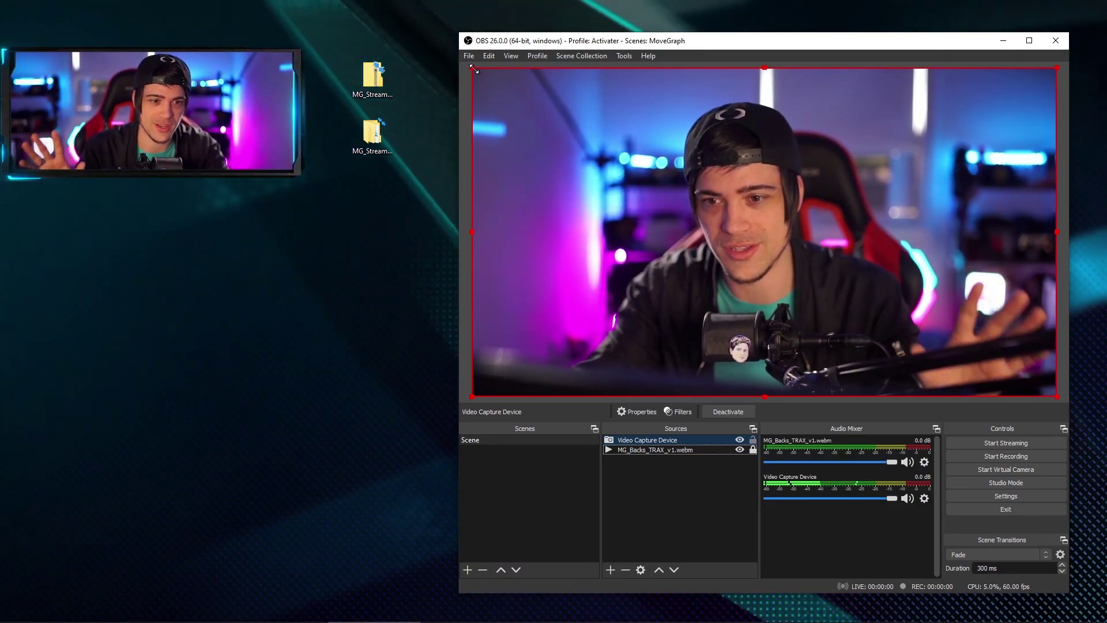
Step: Shrink the webcam into a small box in the canvas's top-right corner
drag(473, 68, 872, 293)
drag(928, 339, 944, 133)
click(921, 242)
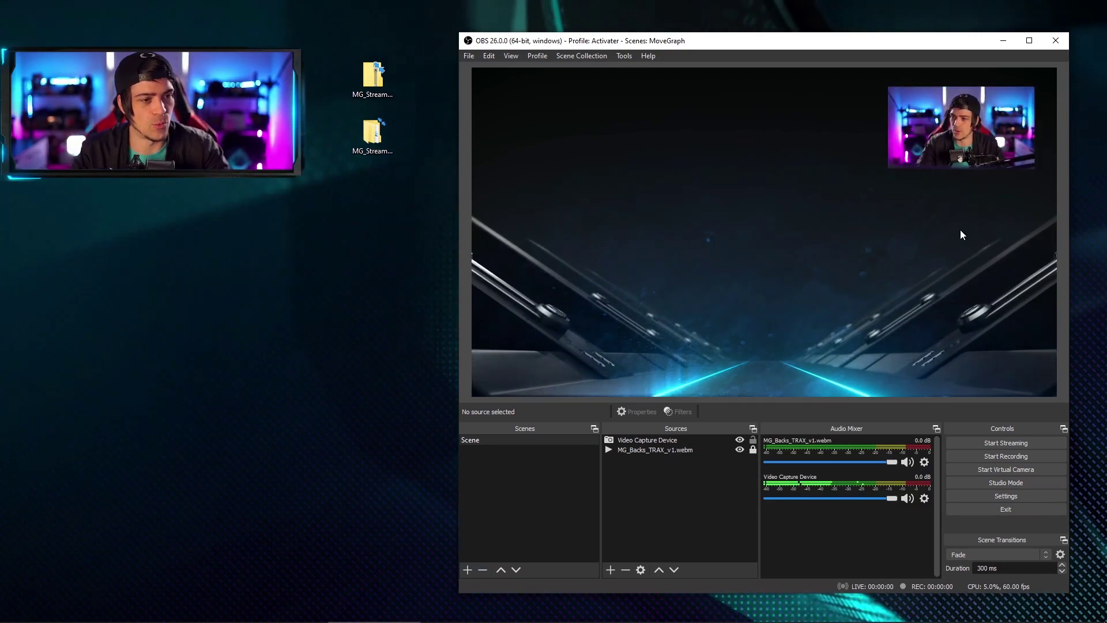
Step: Add a looping '16x9 camera overlay' media source playing Overlays/Animated/MG_HALX_16-9_blue.webm
right_click(657, 489)
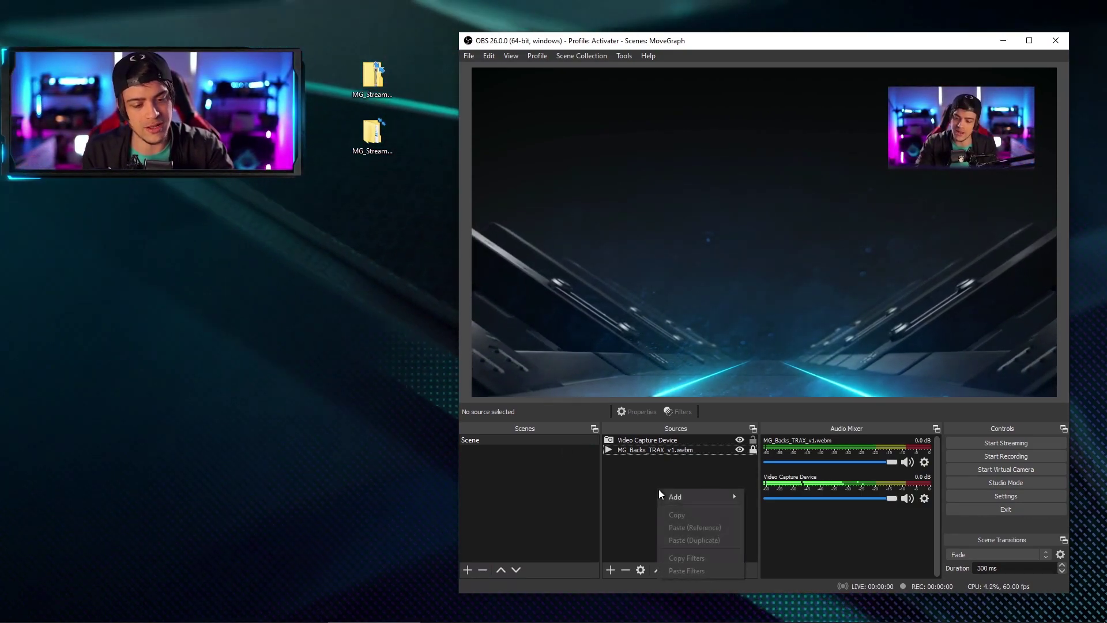
mouse_move(673, 496)
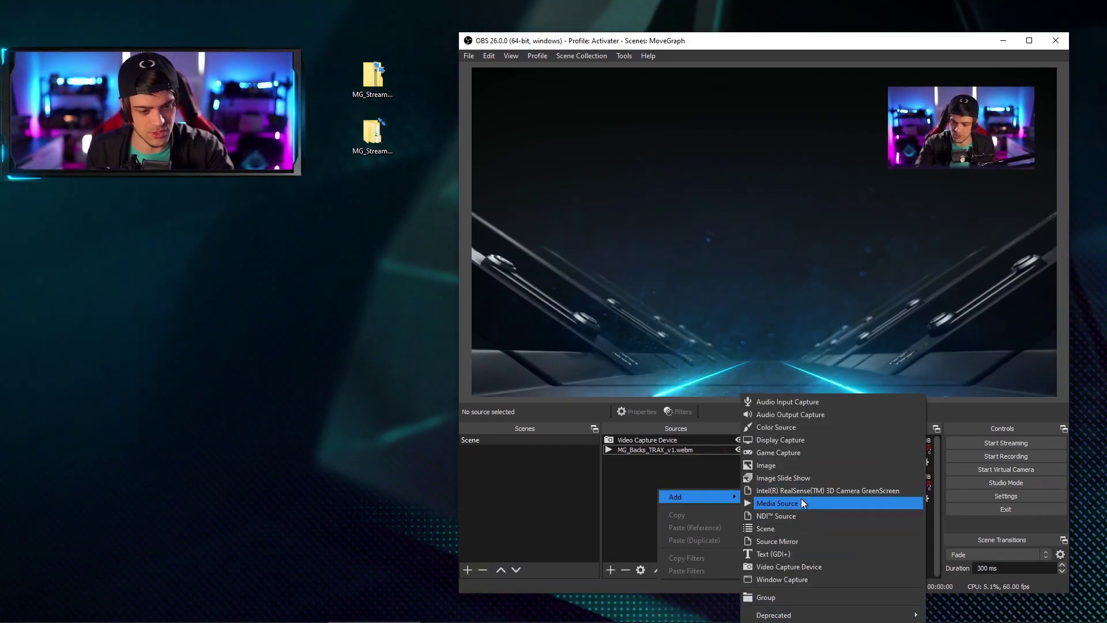
click(800, 501)
text(16x9 camera overla)
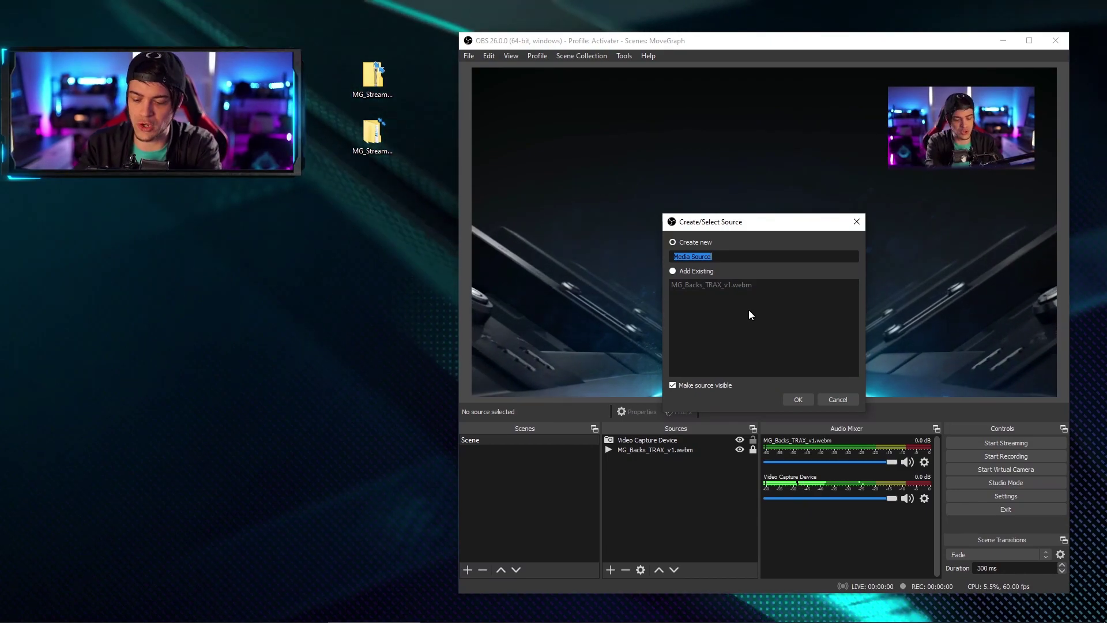
text(y)
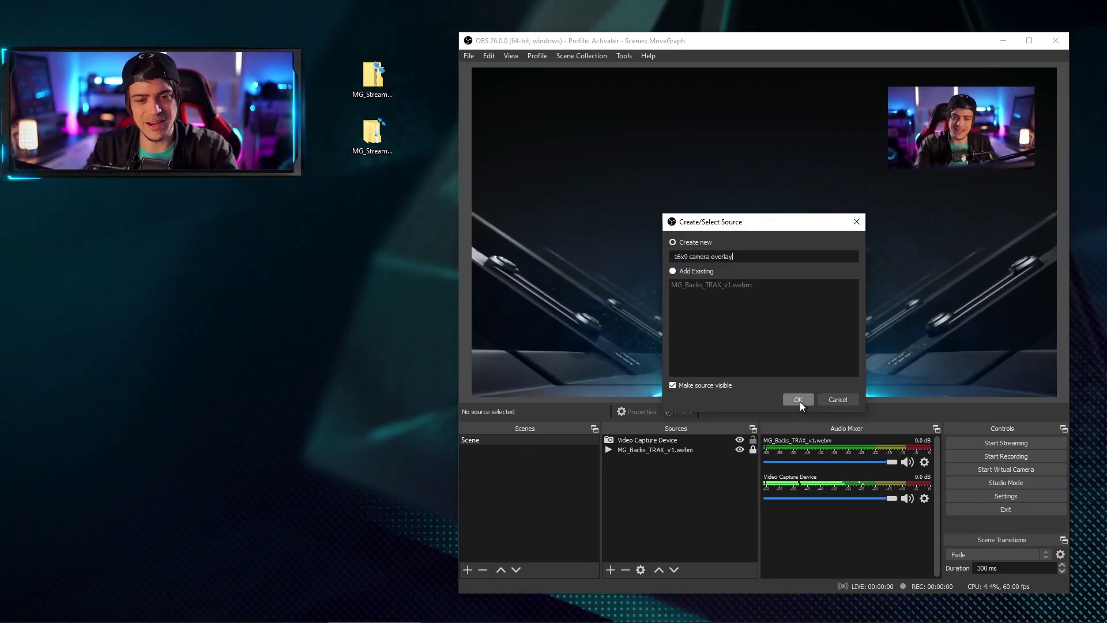
click(799, 401)
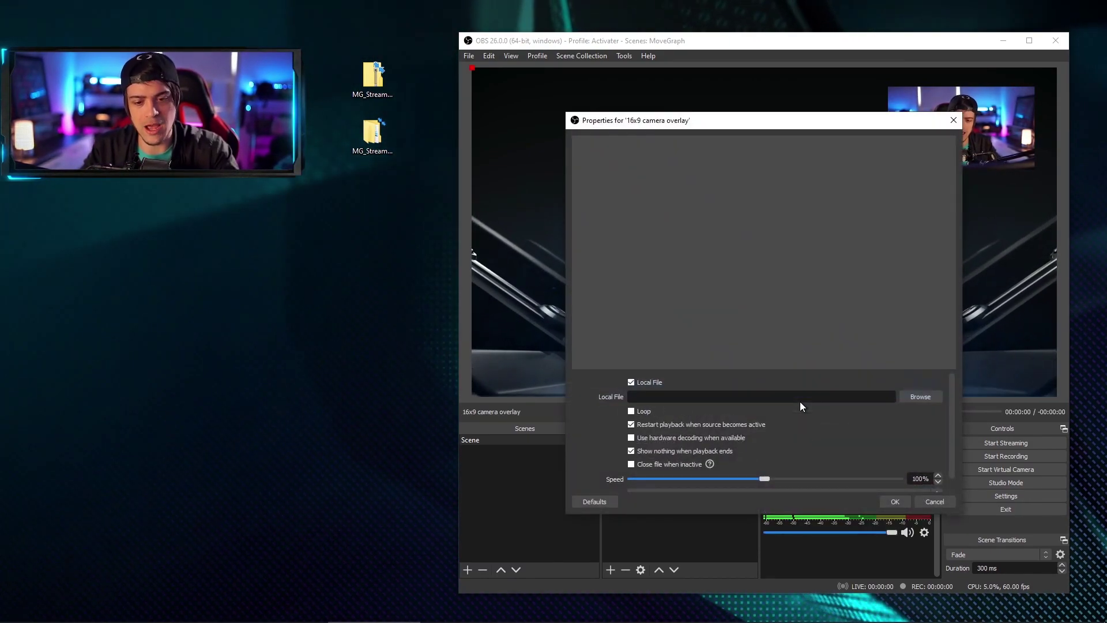
click(920, 396)
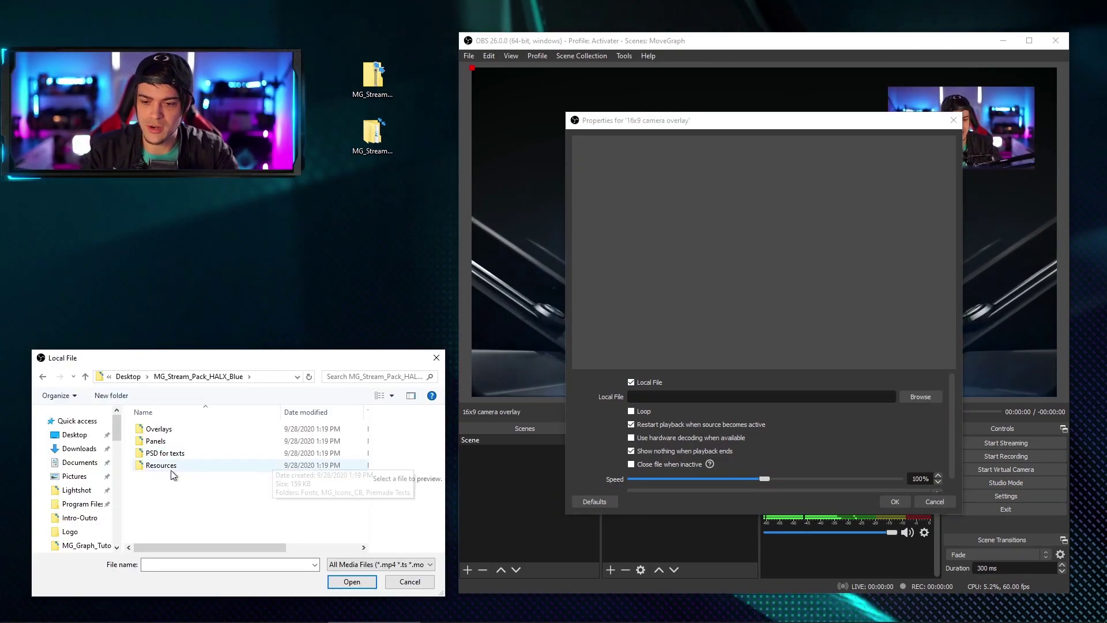
double_click(158, 429)
double_click(163, 431)
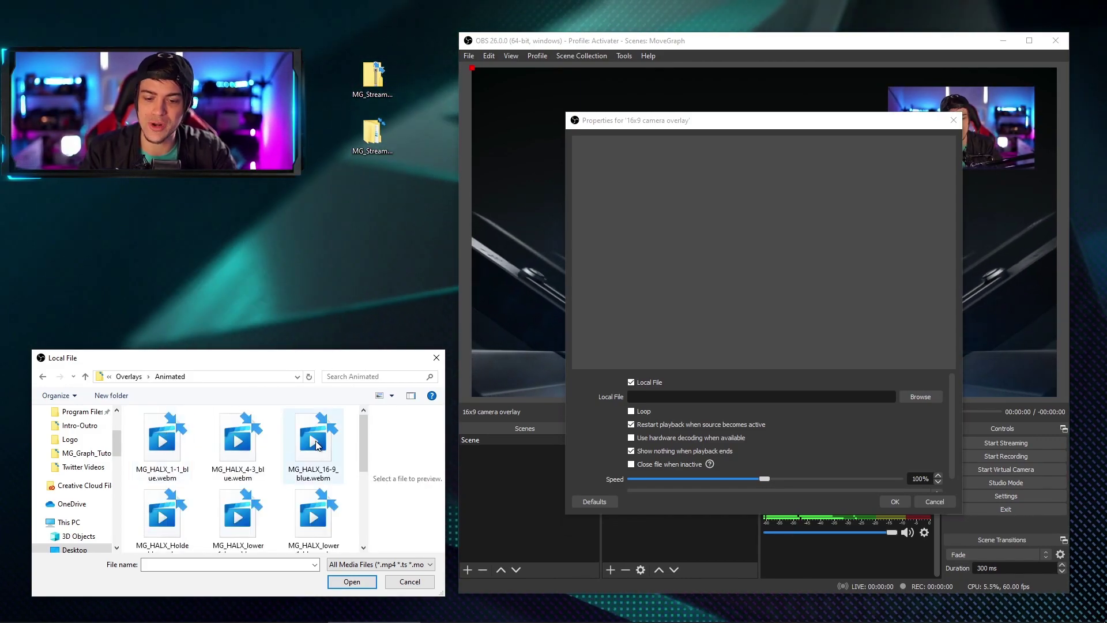
click(317, 445)
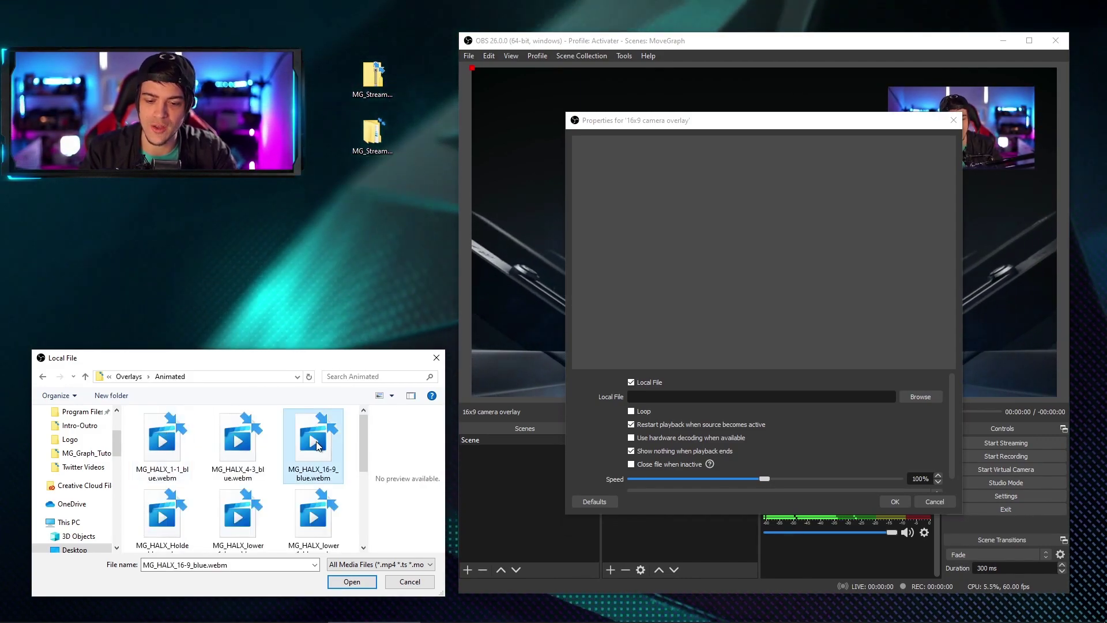
click(351, 582)
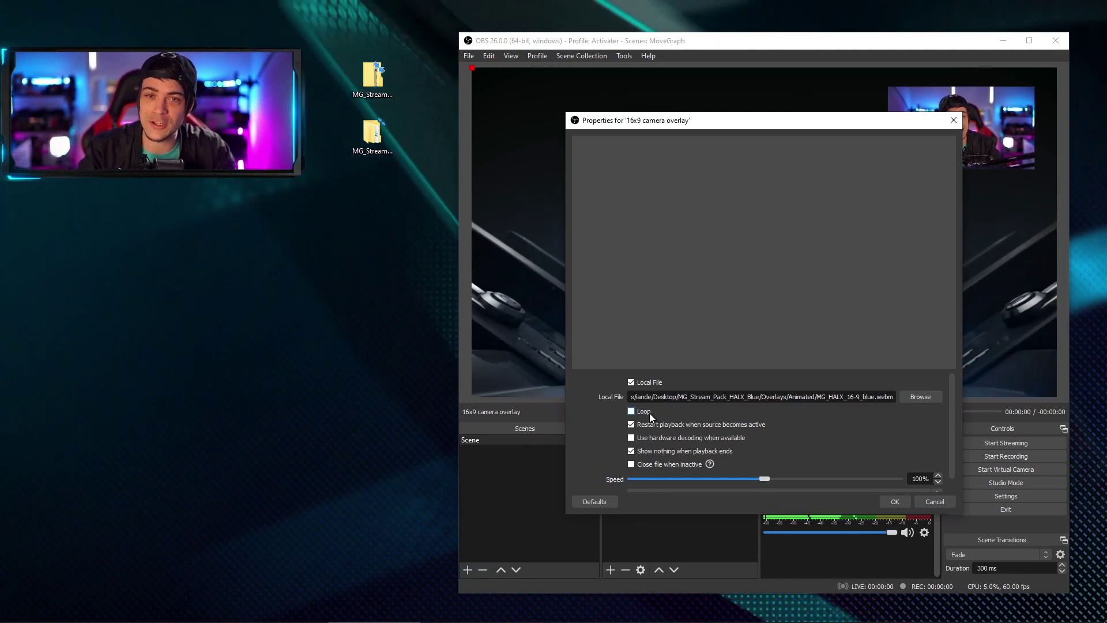
click(631, 413)
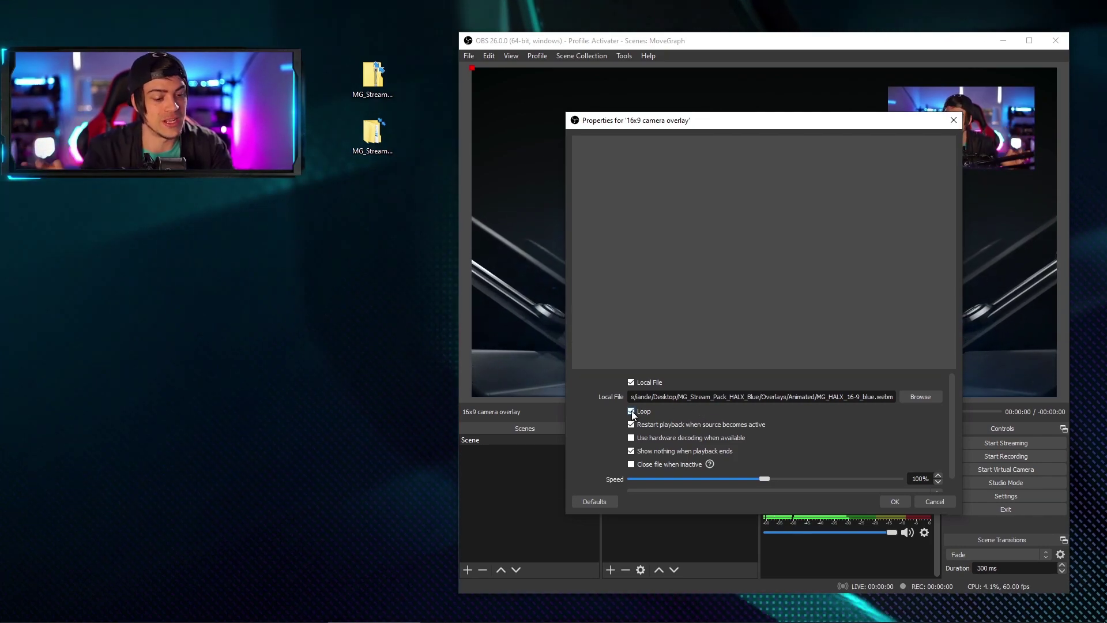
click(894, 502)
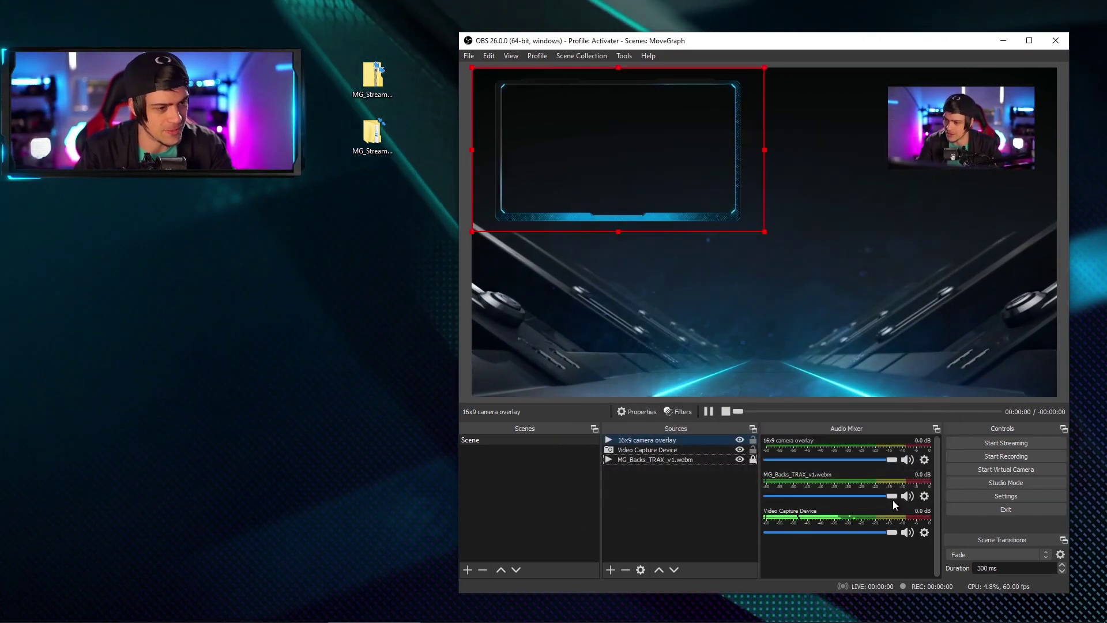
Step: Reset, move and scale the camera overlay so it frames the top-right webcam
drag(694, 201, 715, 231)
drag(846, 295, 1007, 386)
drag(799, 296, 648, 193)
drag(781, 239, 956, 351)
drag(770, 300, 711, 302)
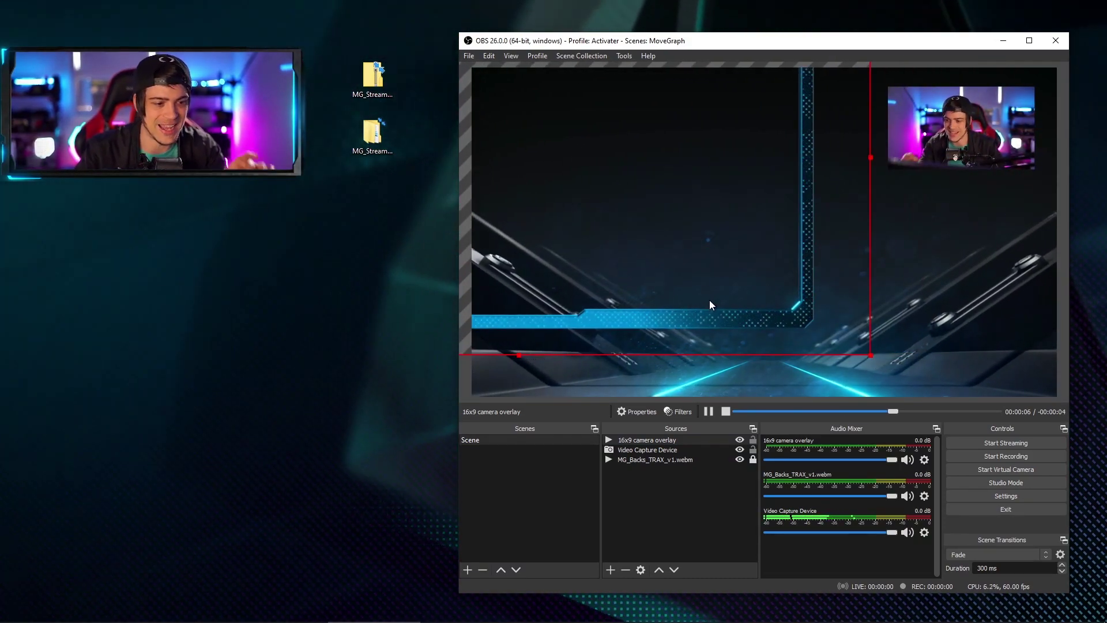
key(ctrl+r)
drag(640, 190, 918, 193)
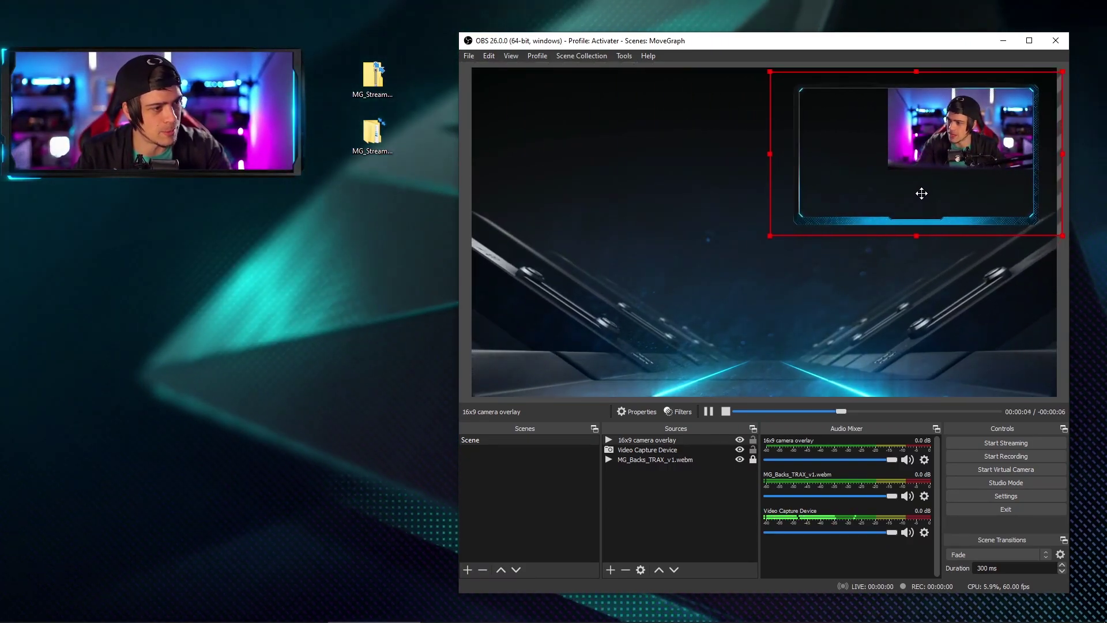
drag(771, 235, 870, 180)
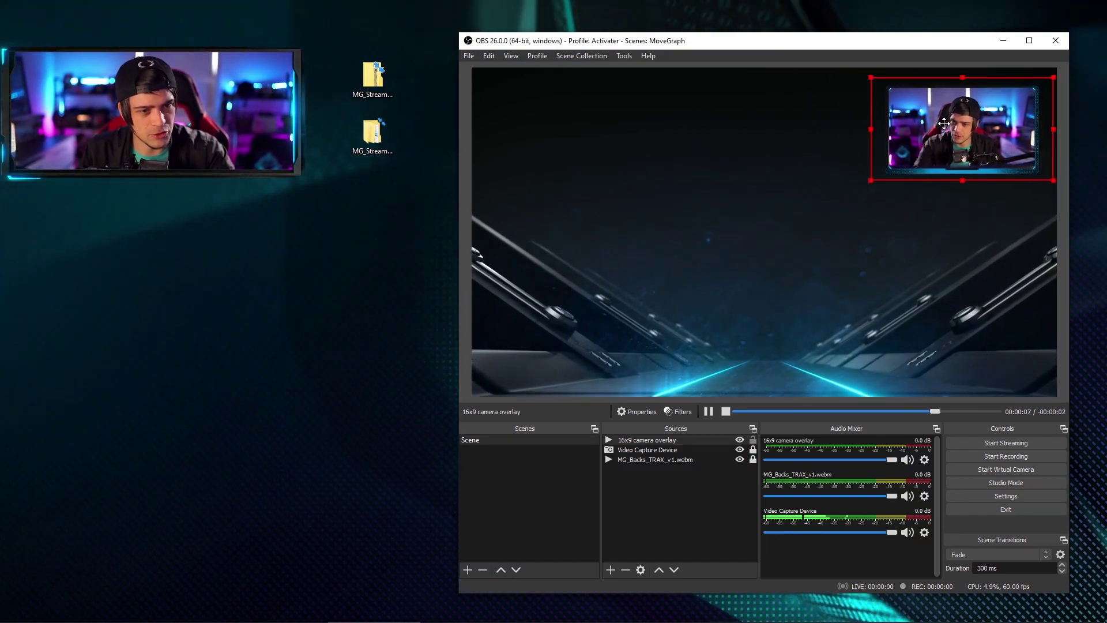
click(935, 302)
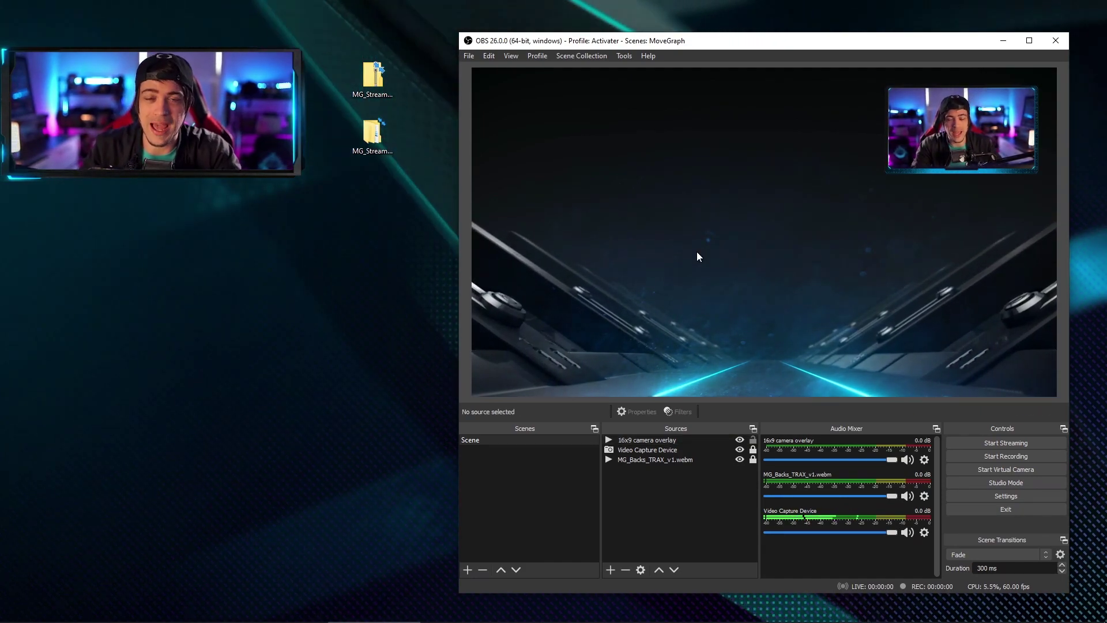
click(1029, 40)
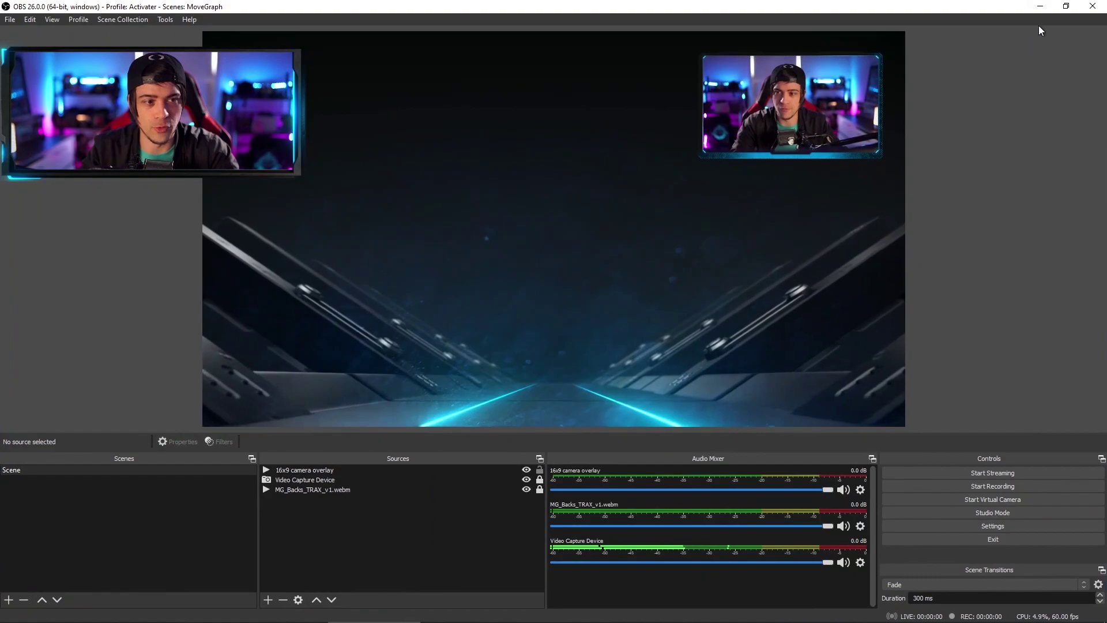
Step: Show the preview in a Fullscreen Projector on VG248 (1), then close the projector
click(1076, 7)
right_click(883, 196)
mouse_move(927, 243)
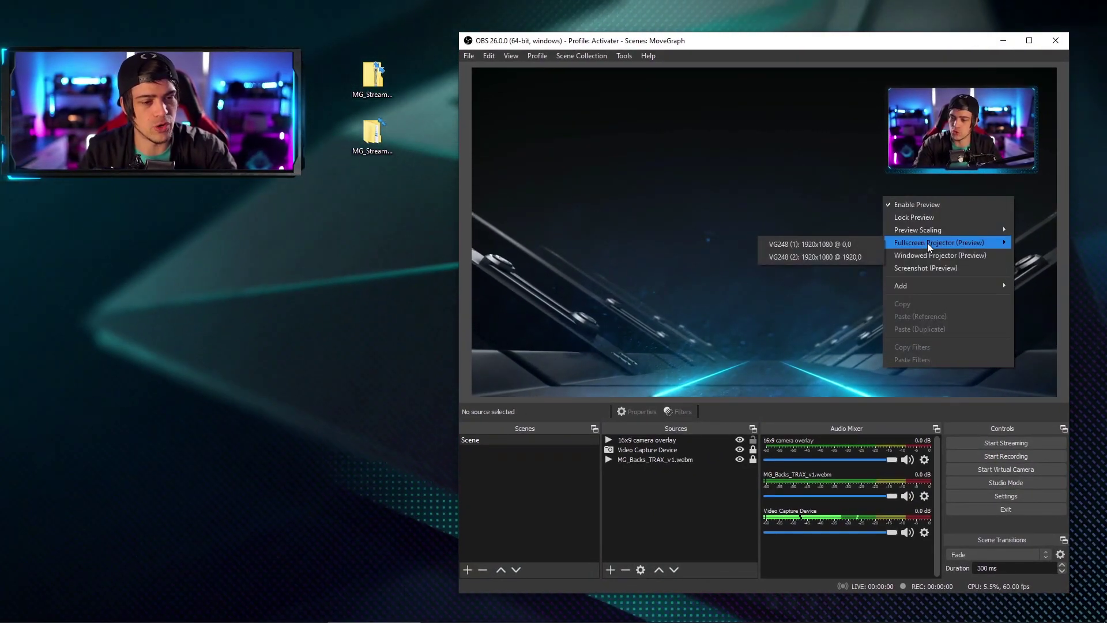
click(843, 245)
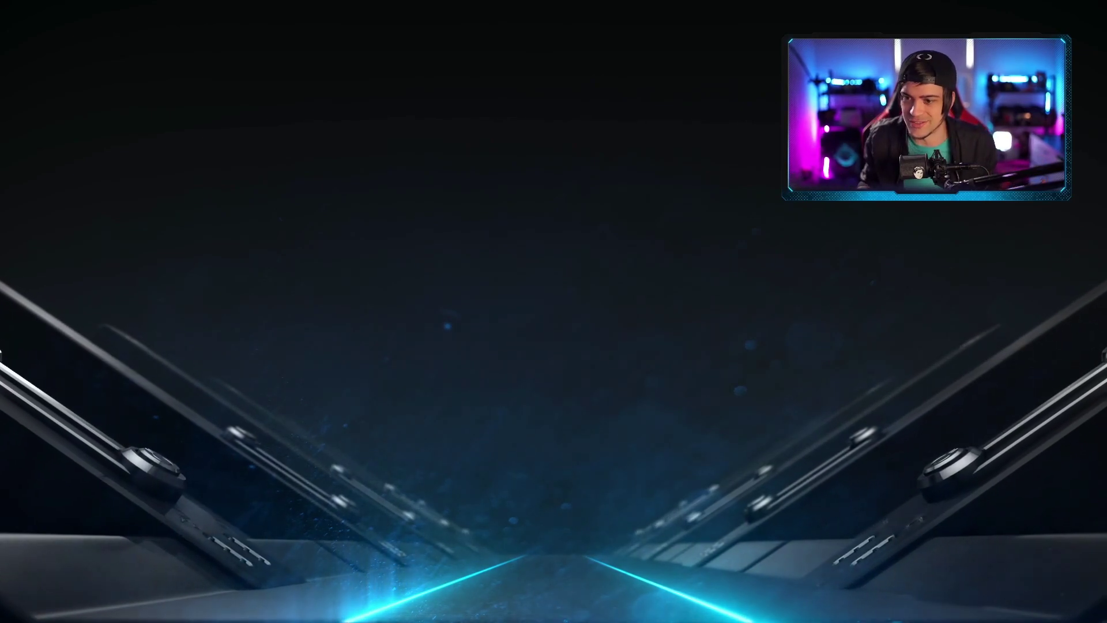
right_click(611, 240)
click(643, 289)
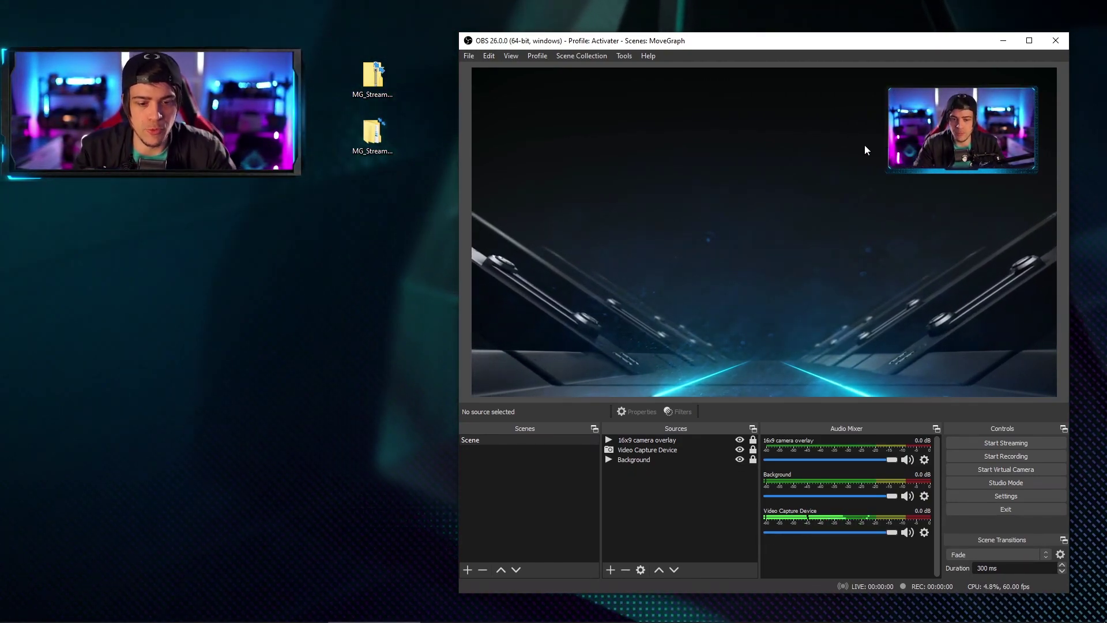
Step: Drag MG_HALX_lower_v3_base_blue.webm from the HALX Blue pack folder into the OBS Sources list
click(656, 497)
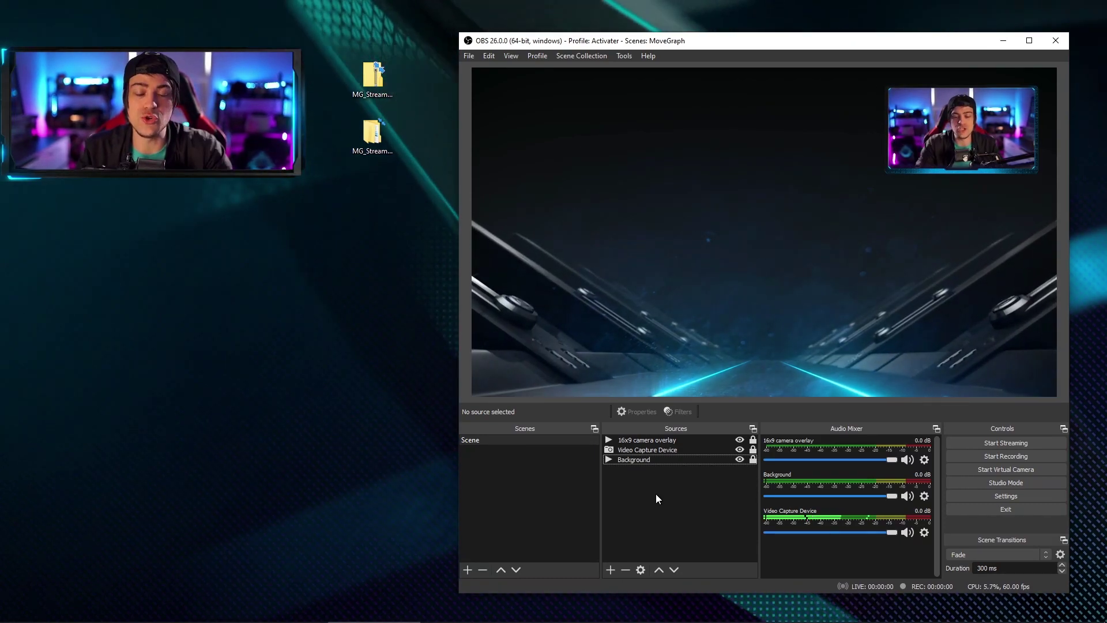
right_click(661, 490)
click(600, 572)
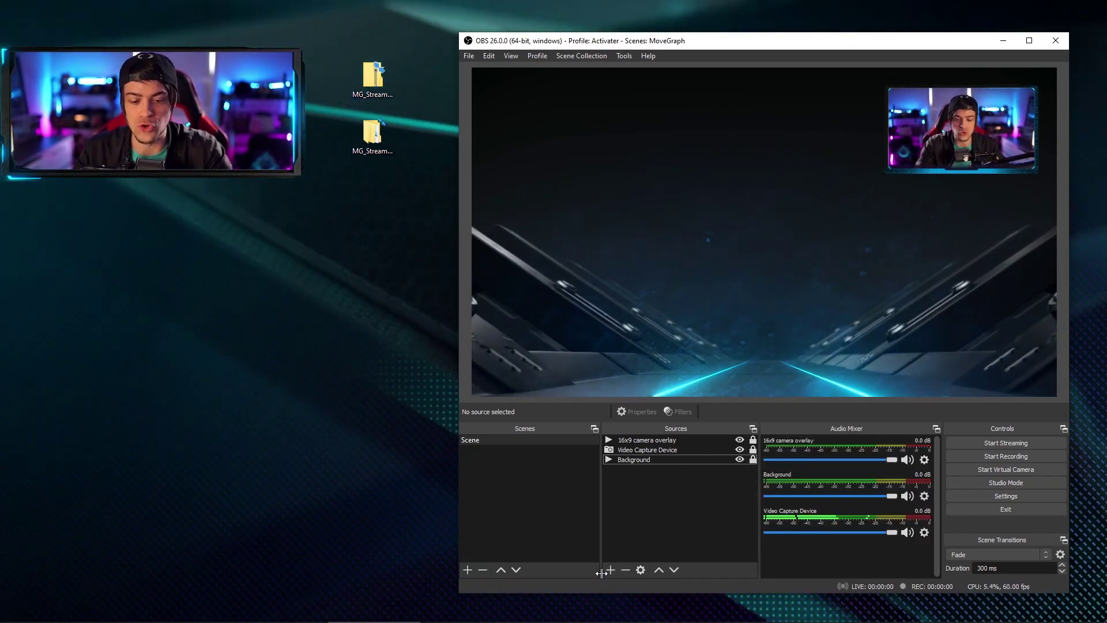
click(610, 569)
click(562, 518)
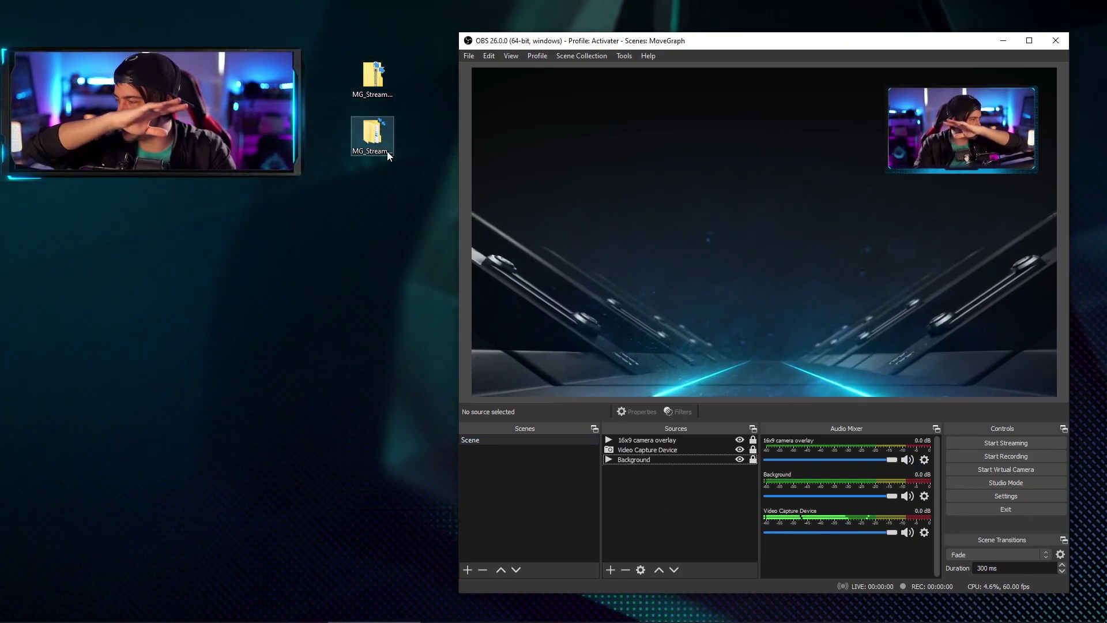
double_click(388, 154)
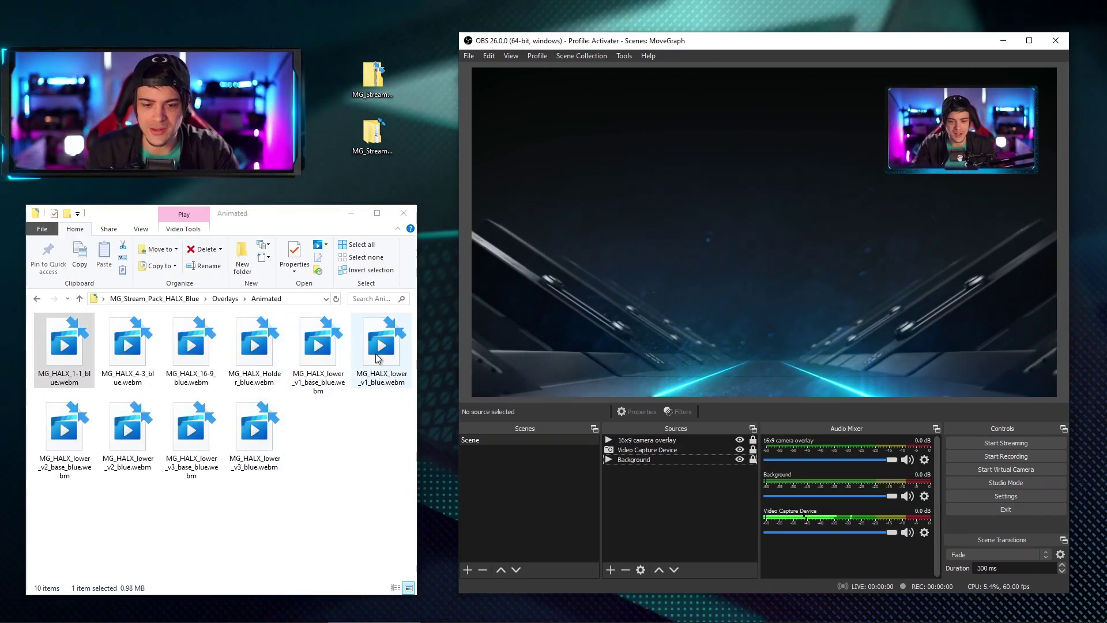
click(181, 456)
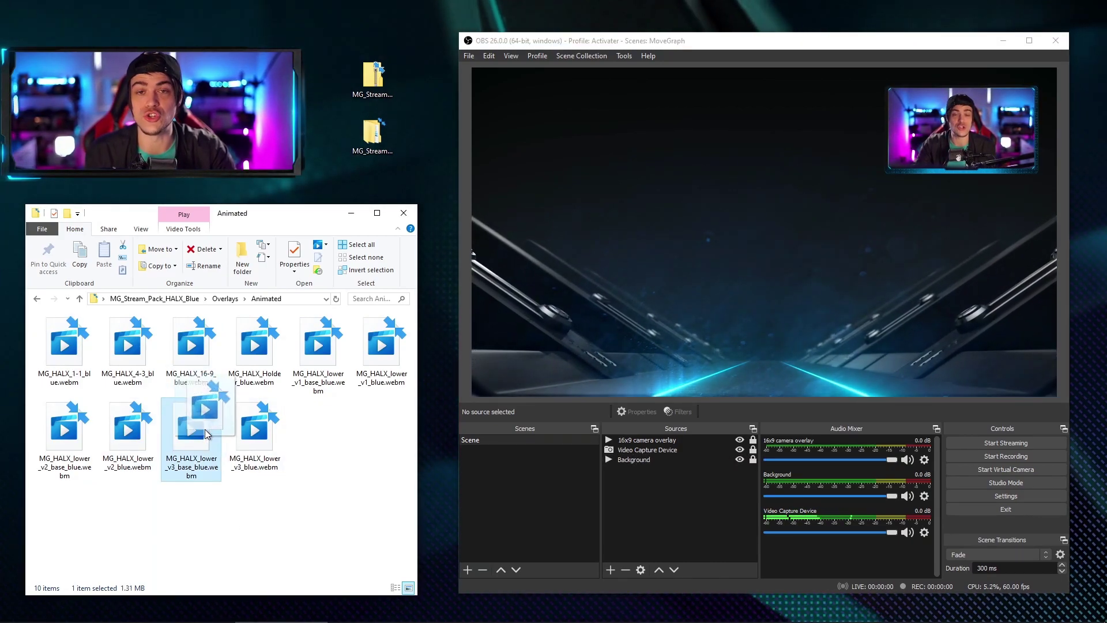
drag(499, 494, 639, 511)
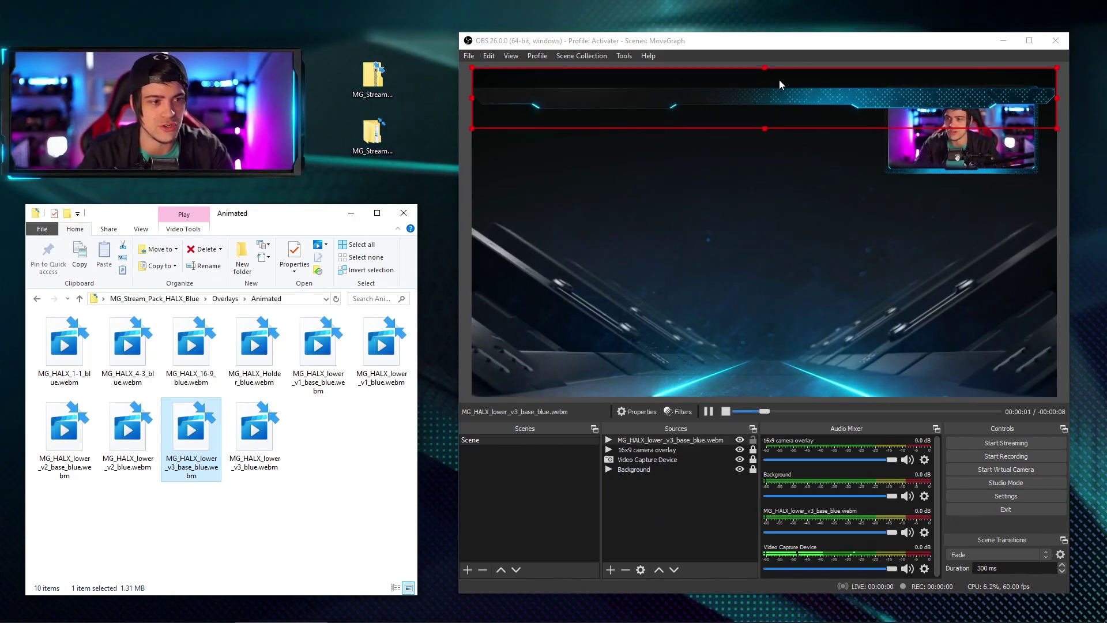
drag(789, 251, 776, 231)
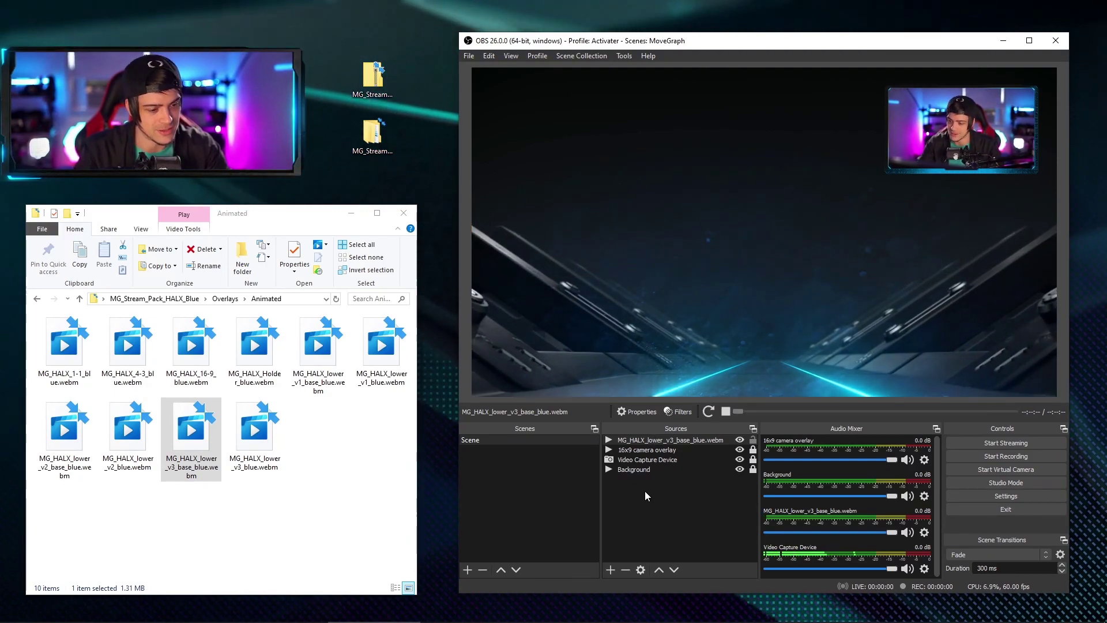
Step: Hide Background, then resize the lower-third bar and place it along the canvas bottom
double_click(650, 441)
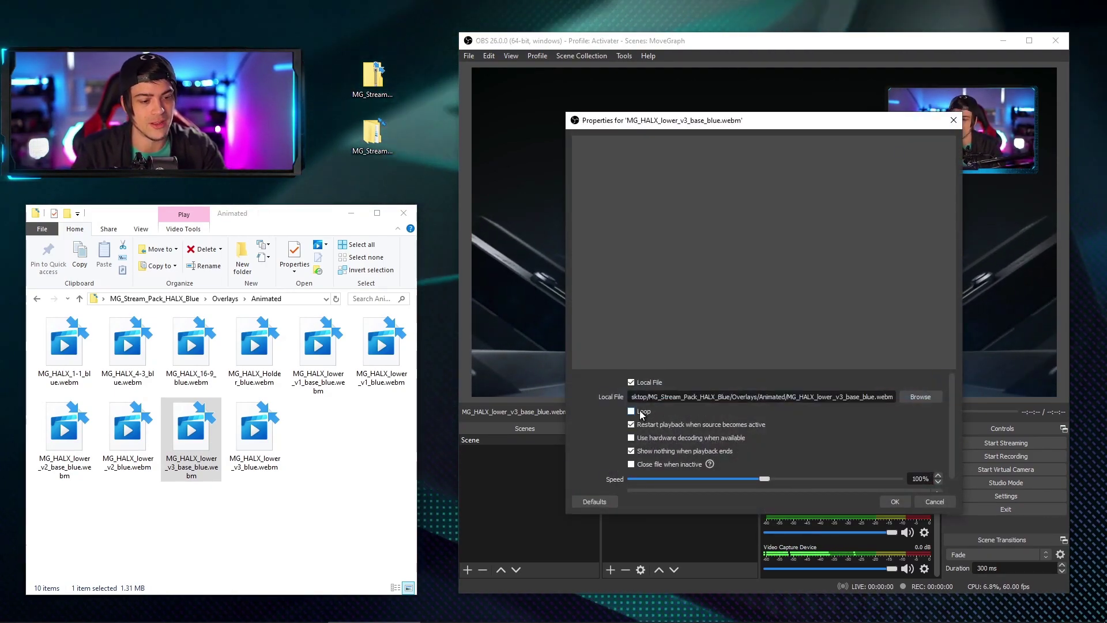
click(891, 500)
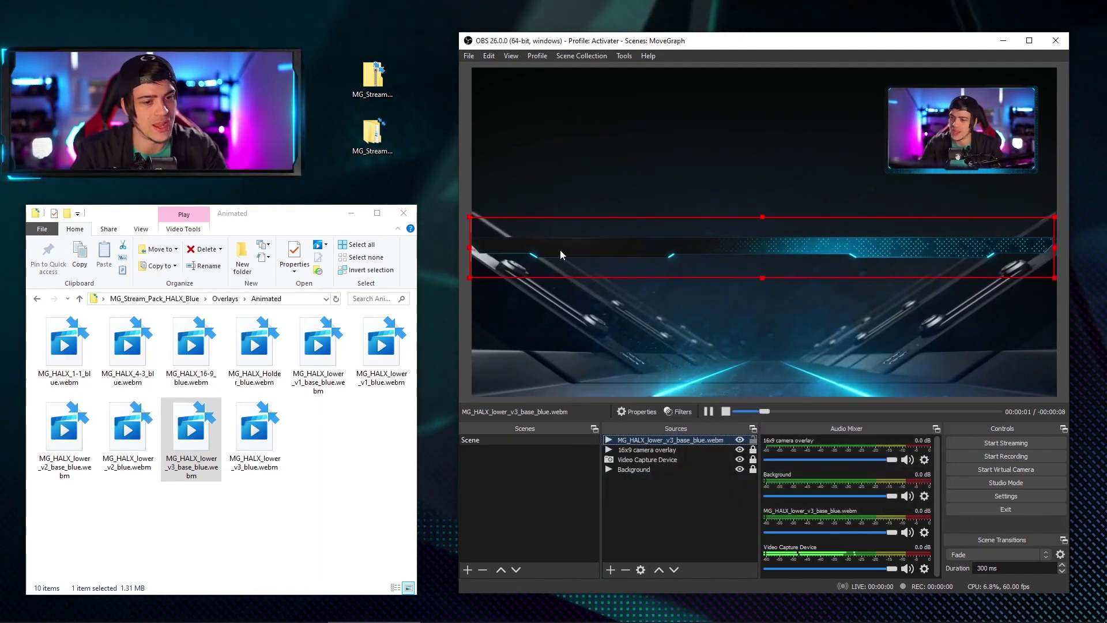
drag(469, 217, 691, 232)
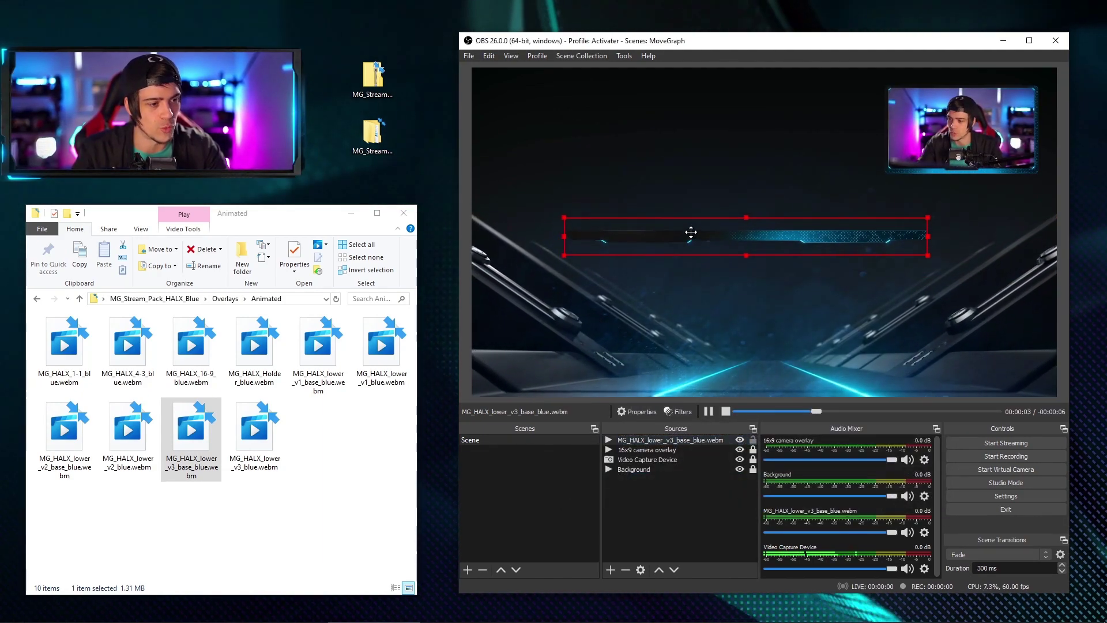
click(740, 469)
drag(758, 251, 697, 269)
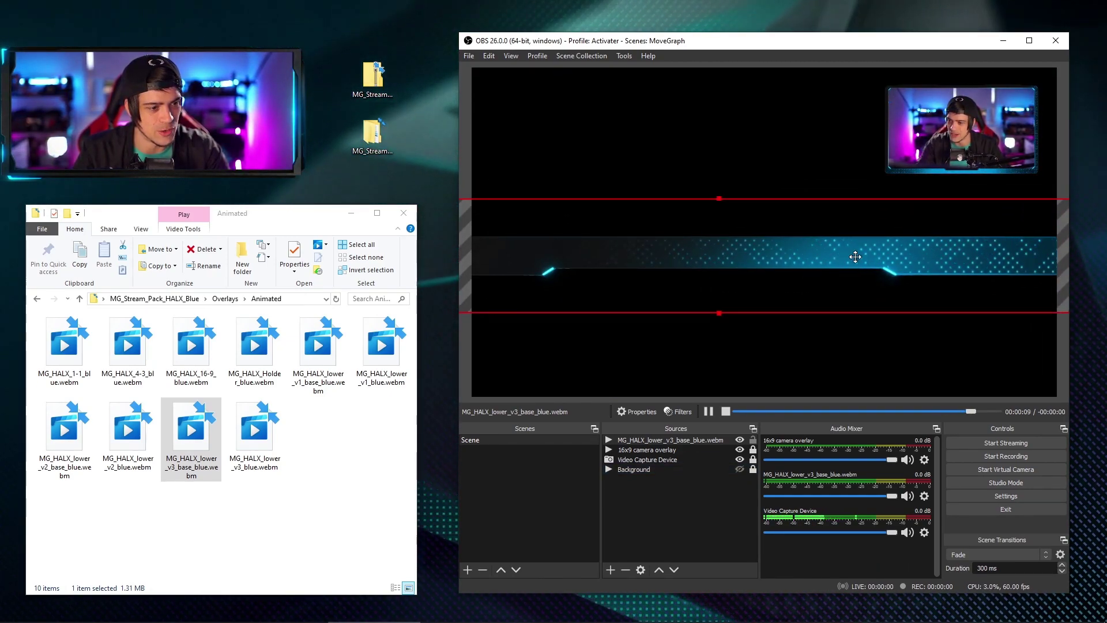
drag(853, 254, 645, 272)
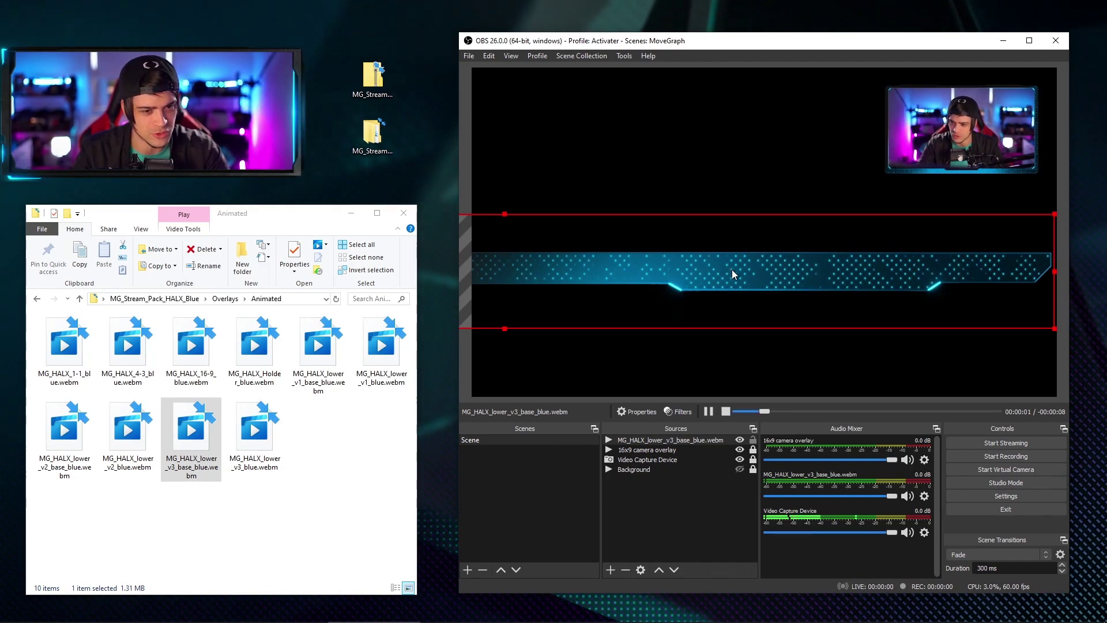
drag(620, 212, 953, 249)
drag(750, 217, 815, 377)
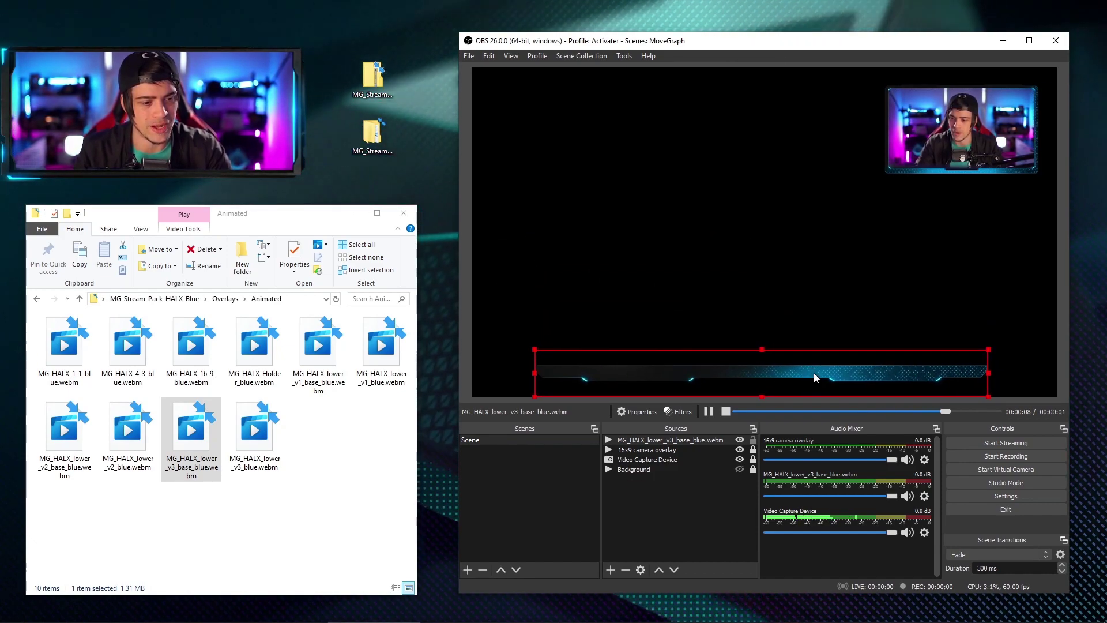
click(847, 319)
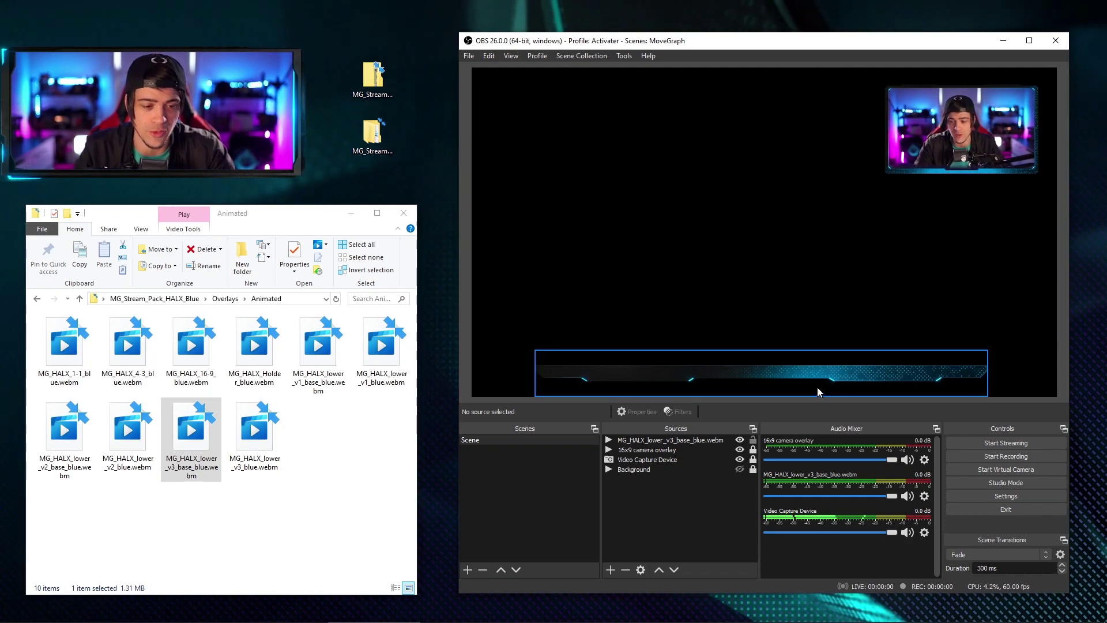
Step: Rotate the lower-third bar 180 degrees, move it mid-canvas and close File Explorer
click(778, 377)
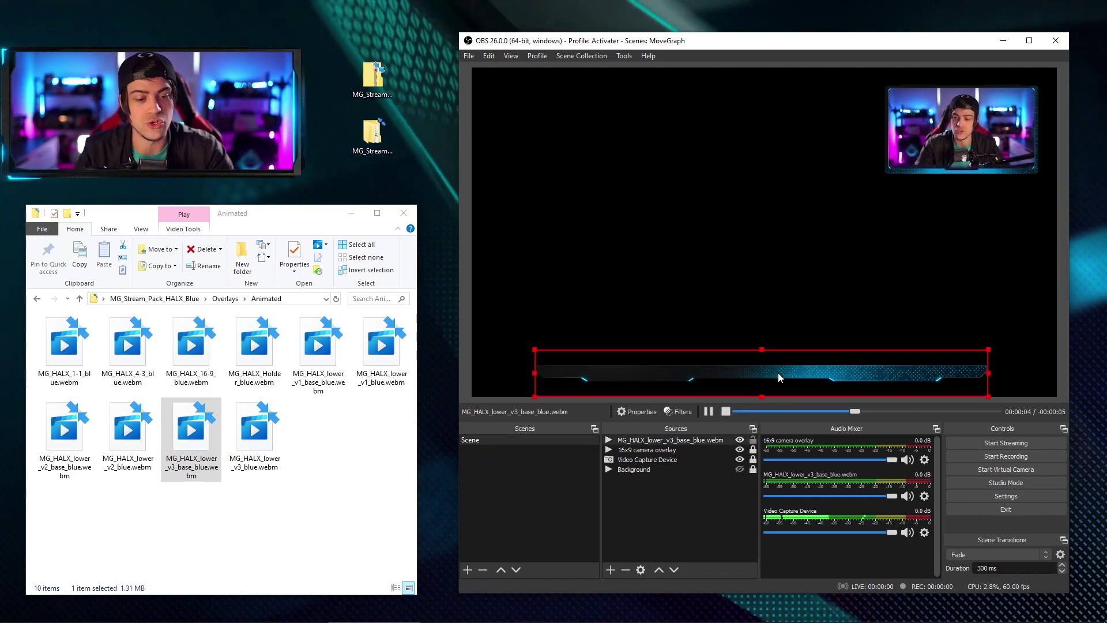
right_click(780, 376)
mouse_move(850, 255)
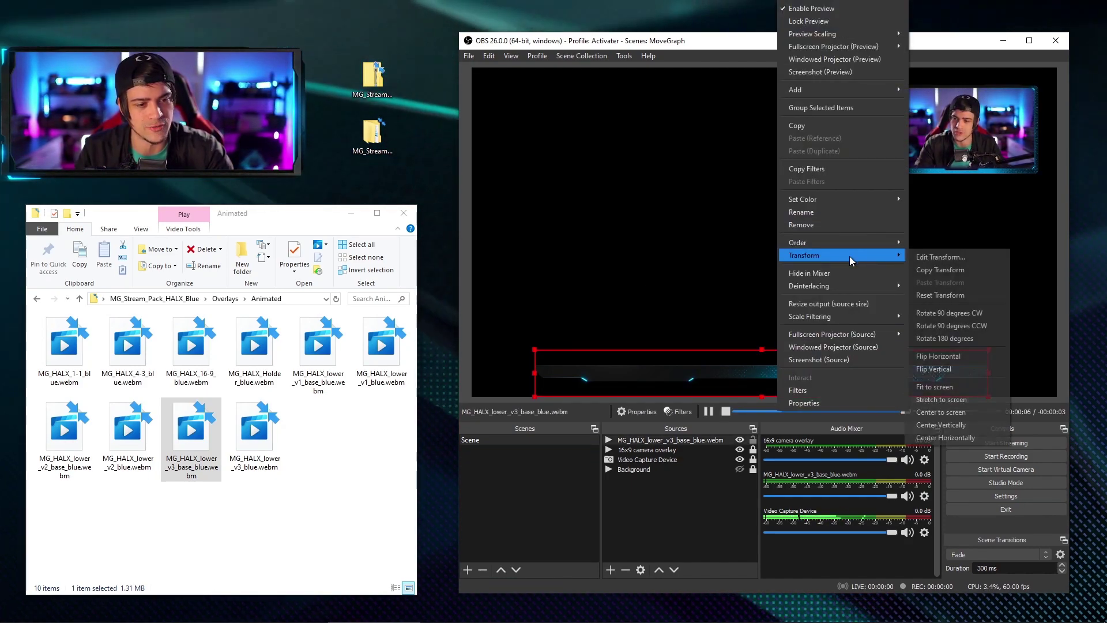
click(959, 340)
drag(865, 375, 878, 262)
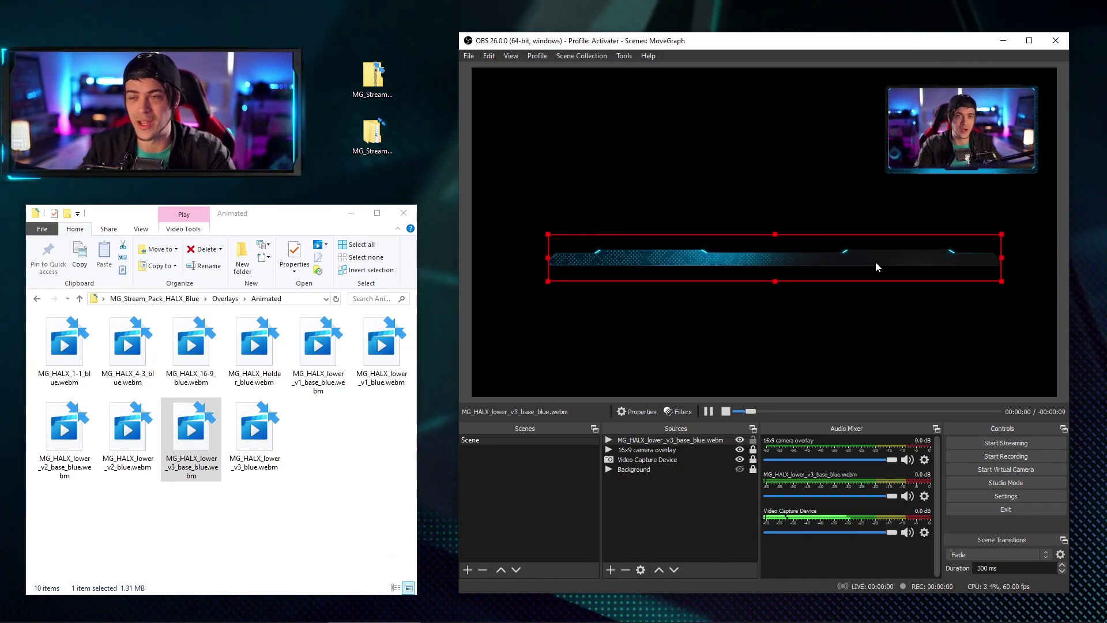
click(403, 213)
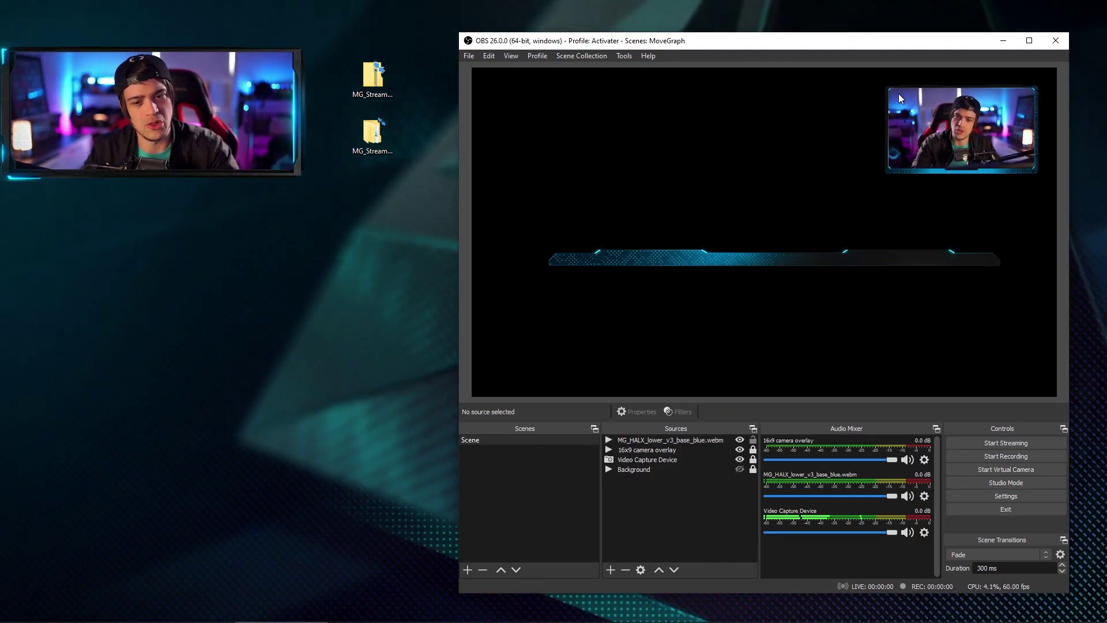
Step: Flip the lower-third bar horizontally and drag it down to the canvas bottom
click(660, 260)
right_click(691, 258)
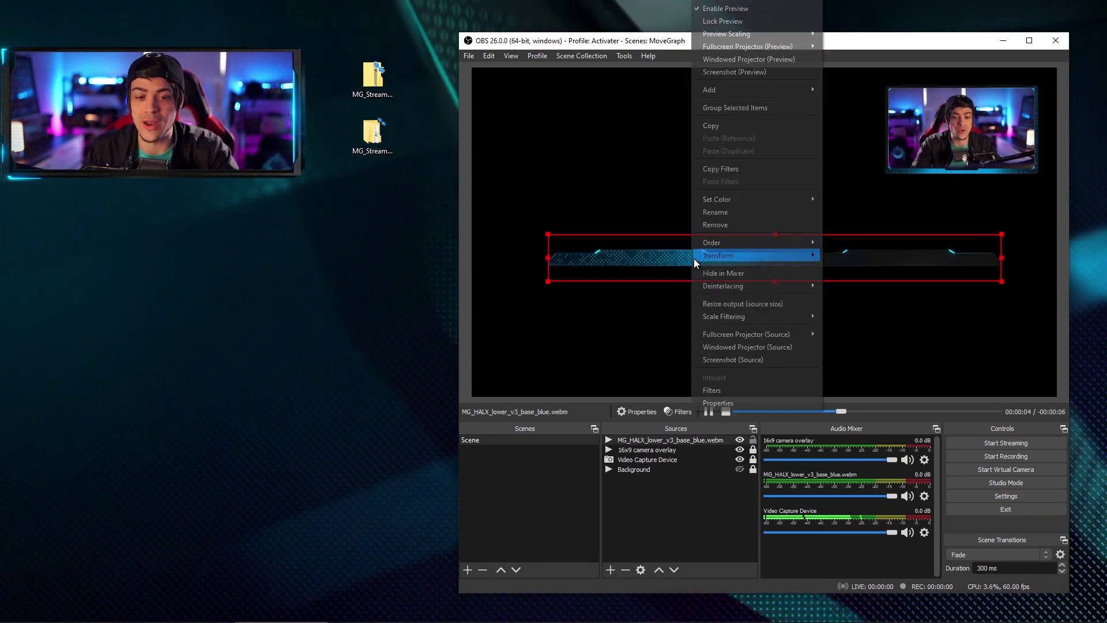
mouse_move(720, 255)
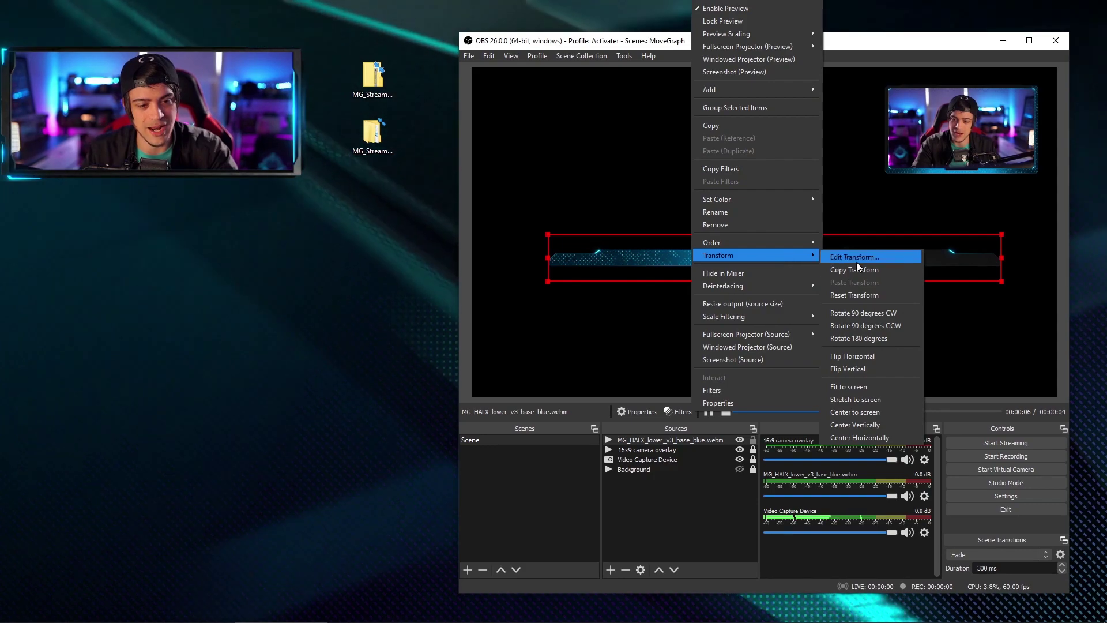
click(885, 353)
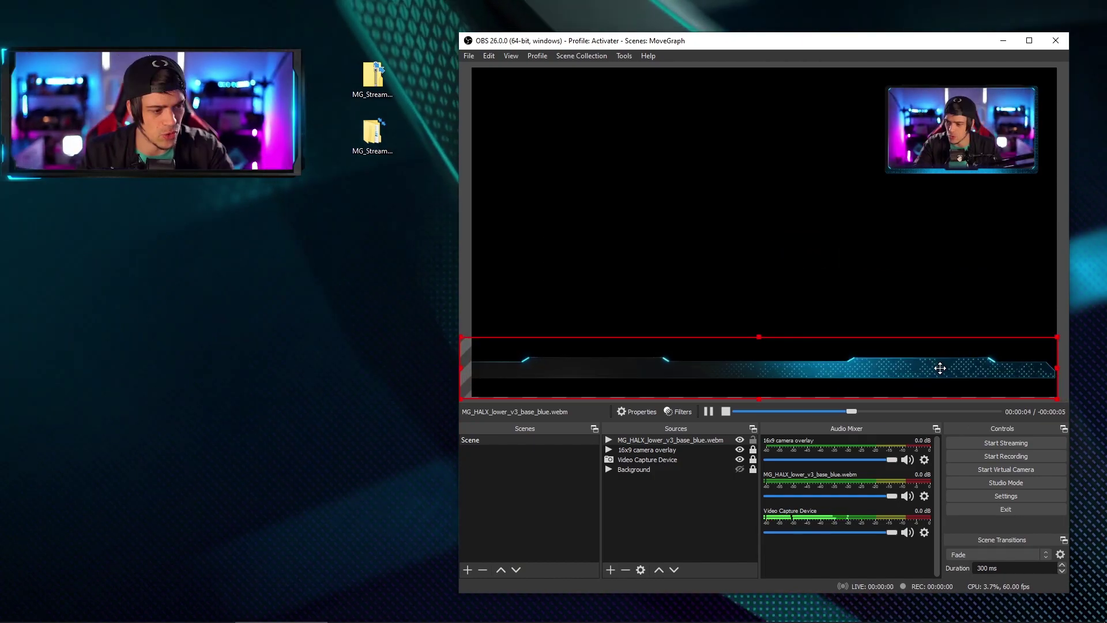
drag(939, 368, 946, 386)
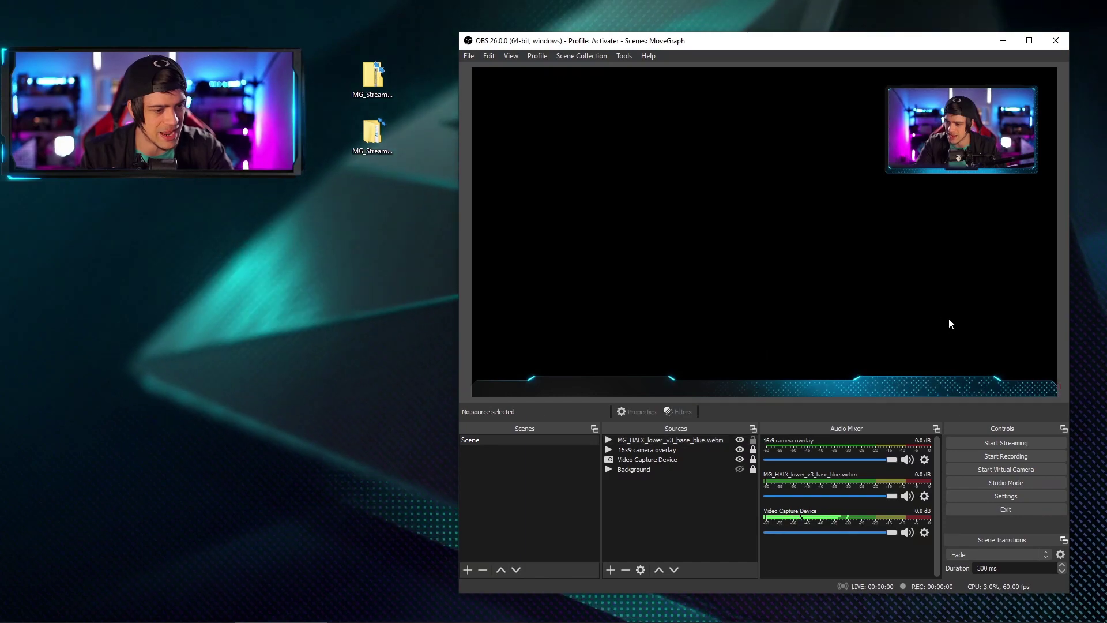
Step: Lock the lower-third source and toggle the Background source's visibility icon
click(949, 317)
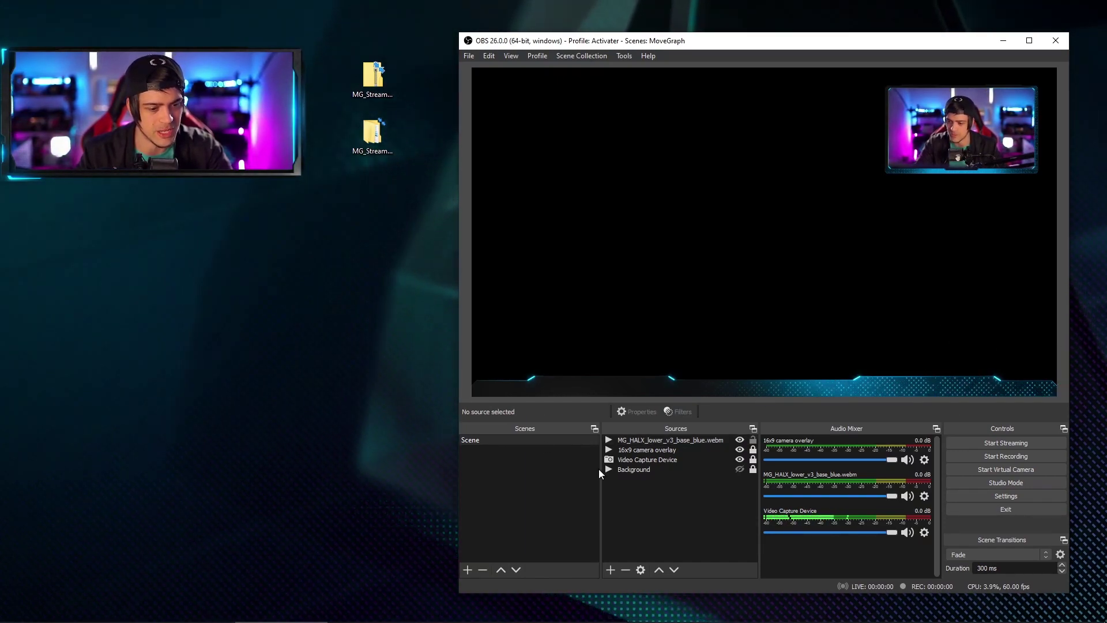
click(753, 440)
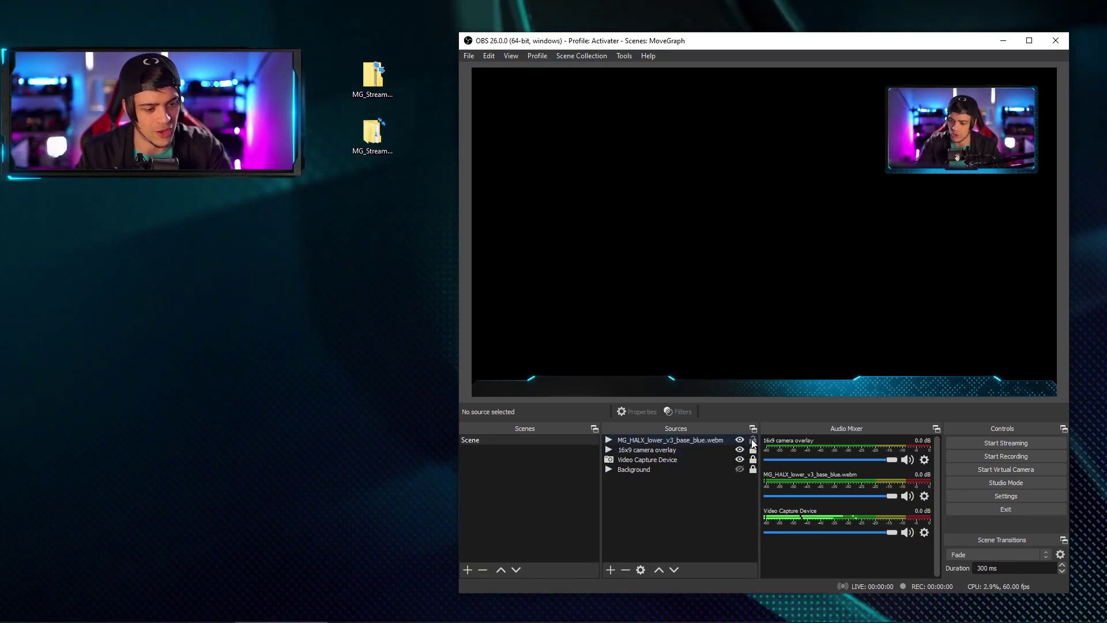
click(739, 469)
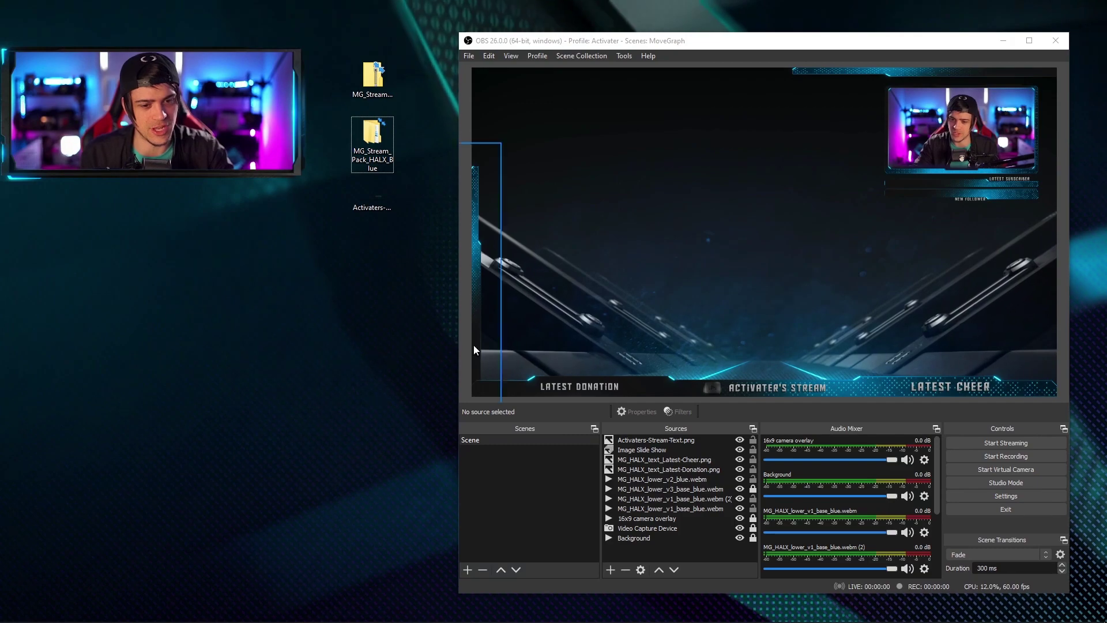
right_click(665, 292)
mouse_move(750, 336)
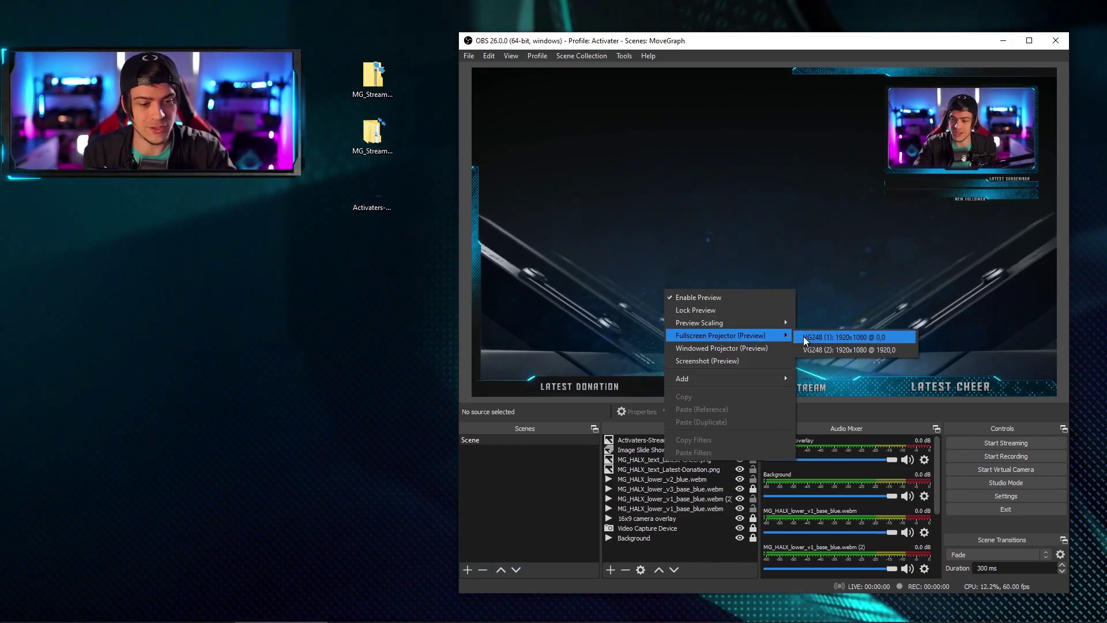
click(806, 339)
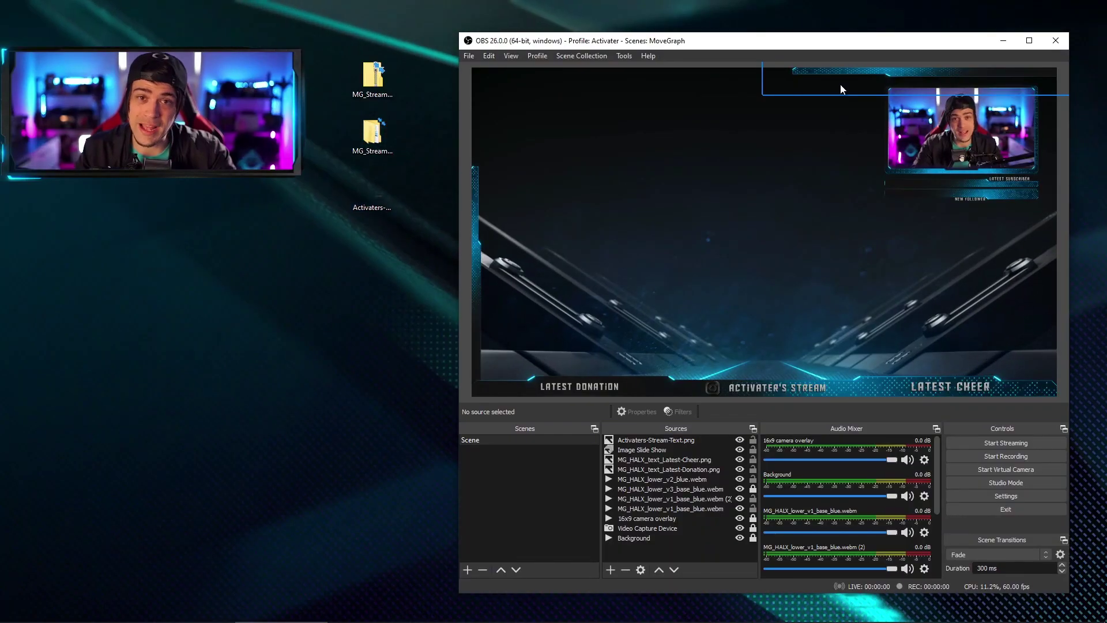
Step: Reposition the top overlay bar and squash it to a shorter height
drag(909, 74, 749, 175)
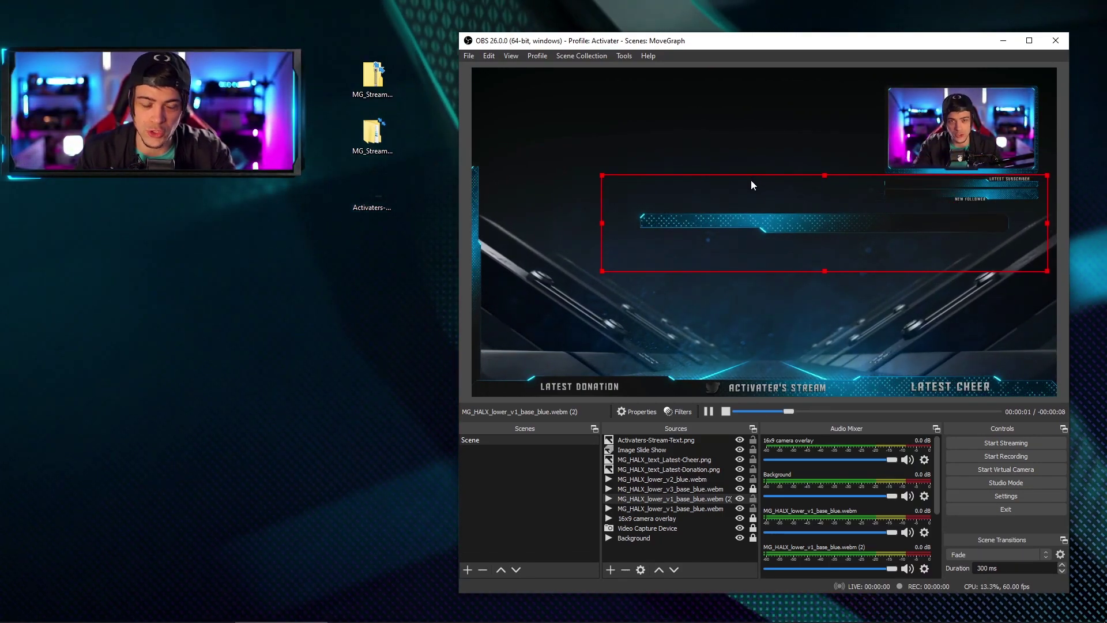
drag(825, 177, 931, 77)
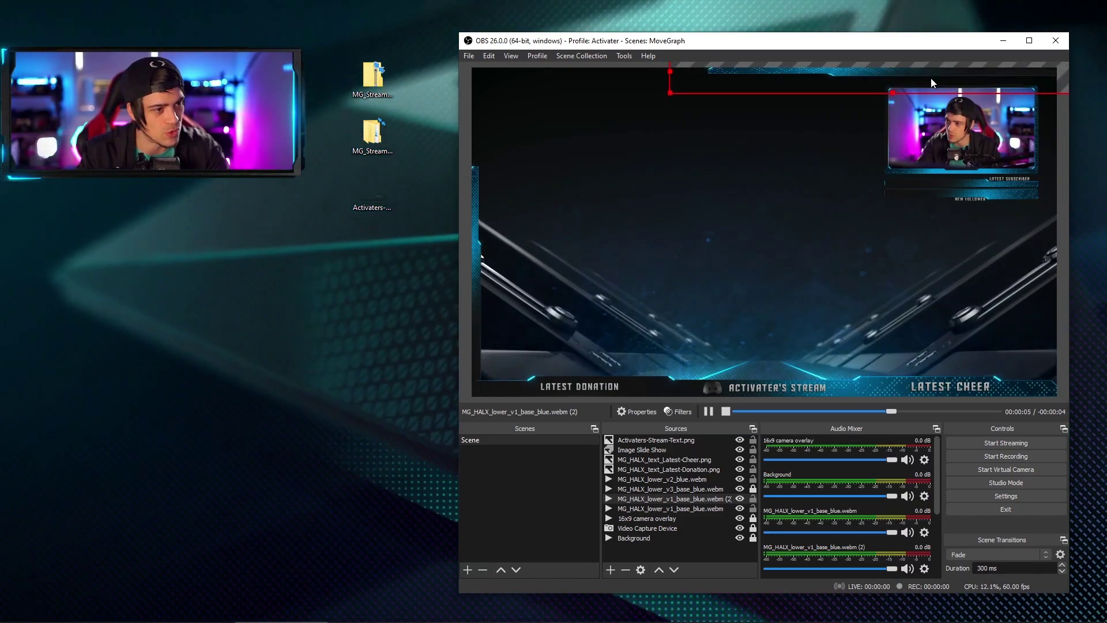
click(842, 143)
Step: Open a Fullscreen Projector (Preview) on monitor VG248 (1)
right_click(739, 206)
mouse_move(798, 251)
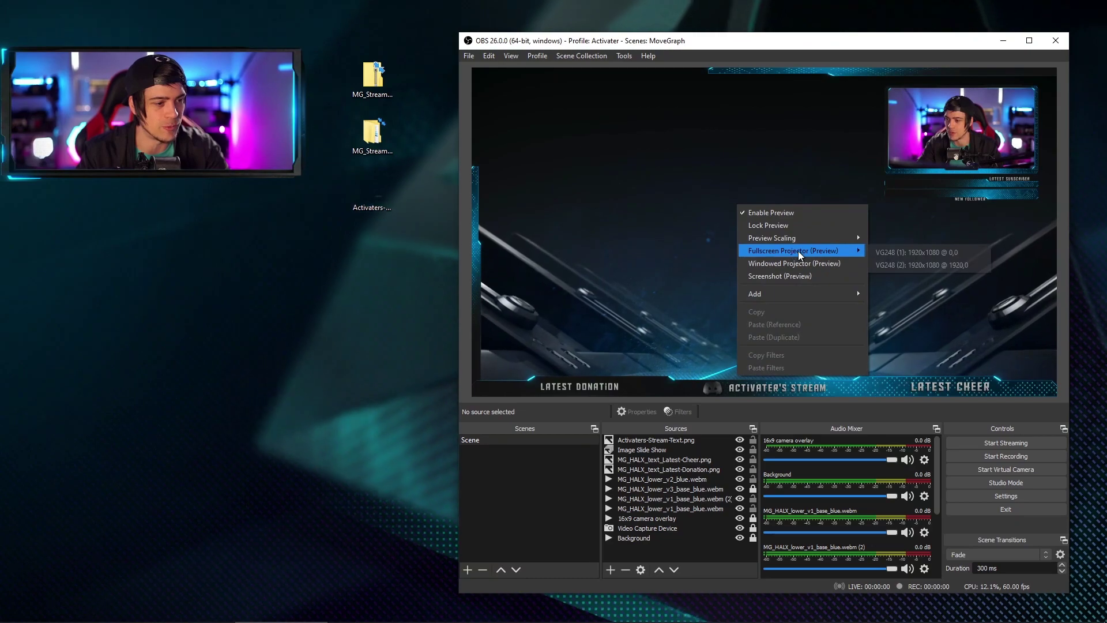
click(888, 254)
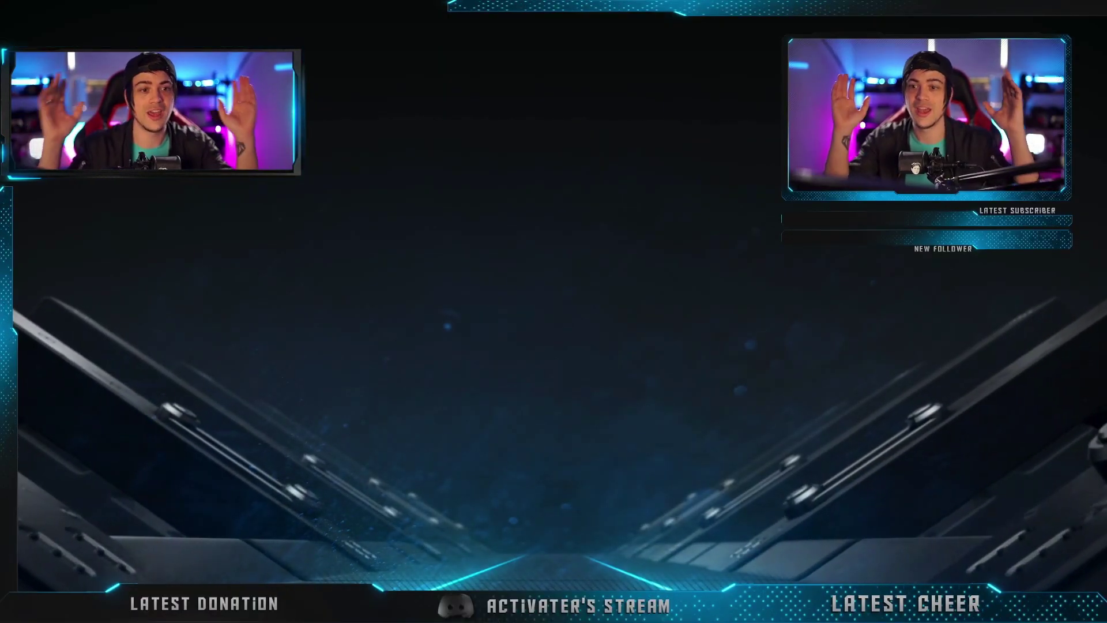